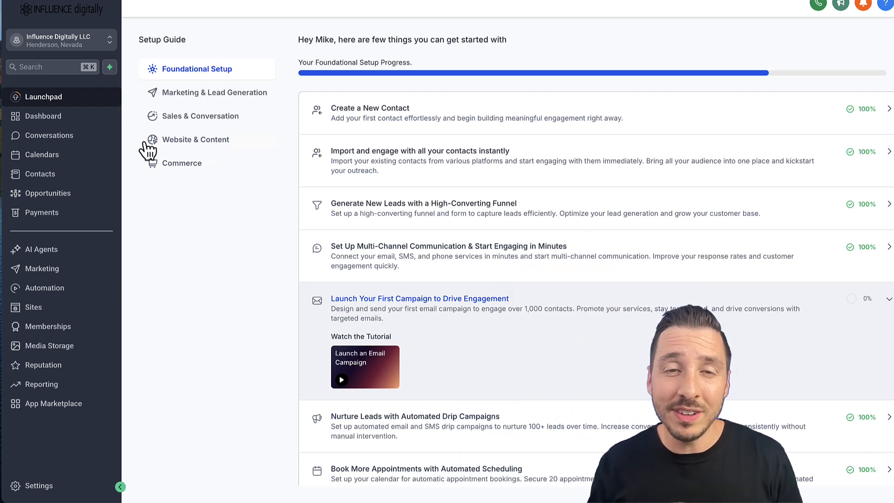
Start creating a new Voice AI agent from the AI Agents area.
{"action": "left_click", "coordinate": [44, 258]}
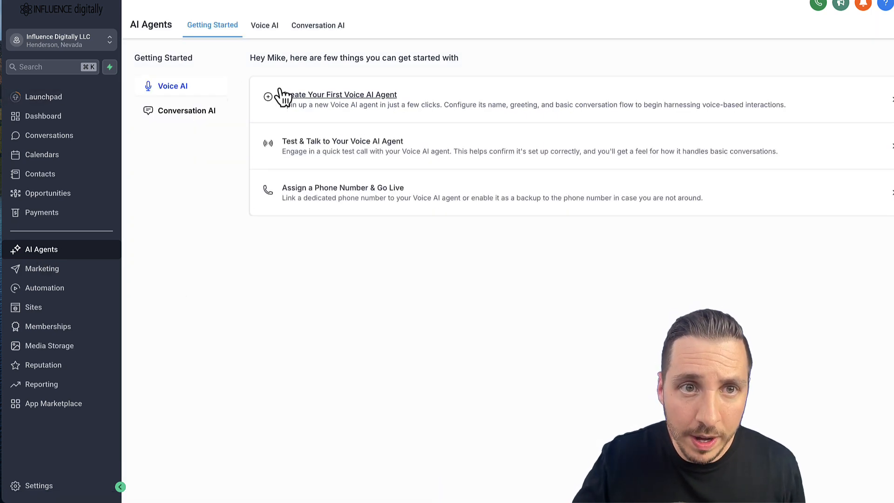
{"action": "left_click", "coordinate": [265, 27]}
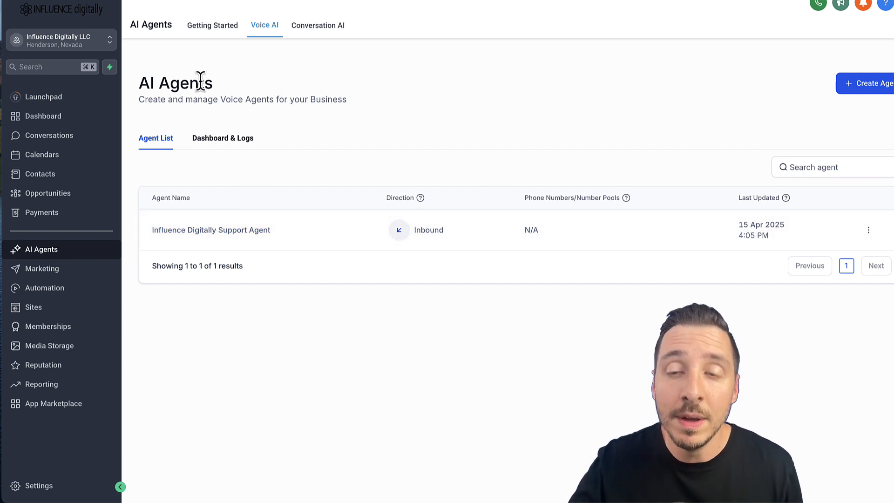
{"action": "left_click", "coordinate": [869, 86]}
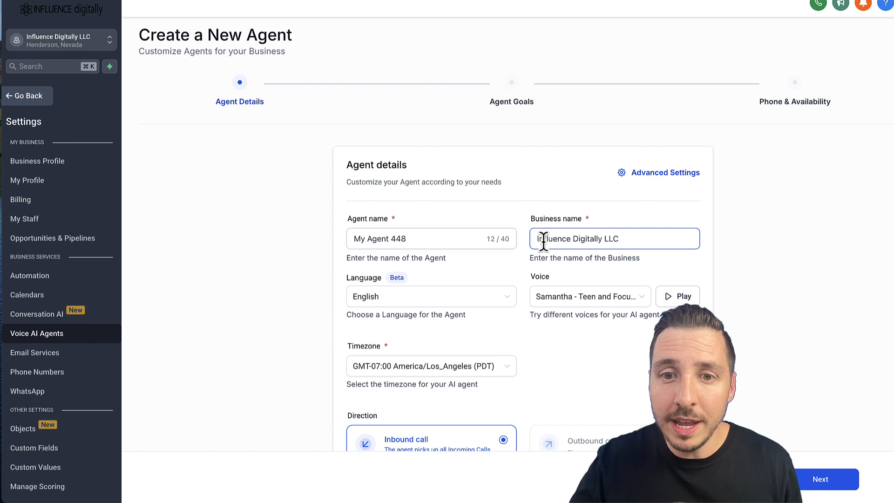
{"action": "scroll", "coordinate": [559, 219], "scroll_direction": "down", "scroll_amount": 3}
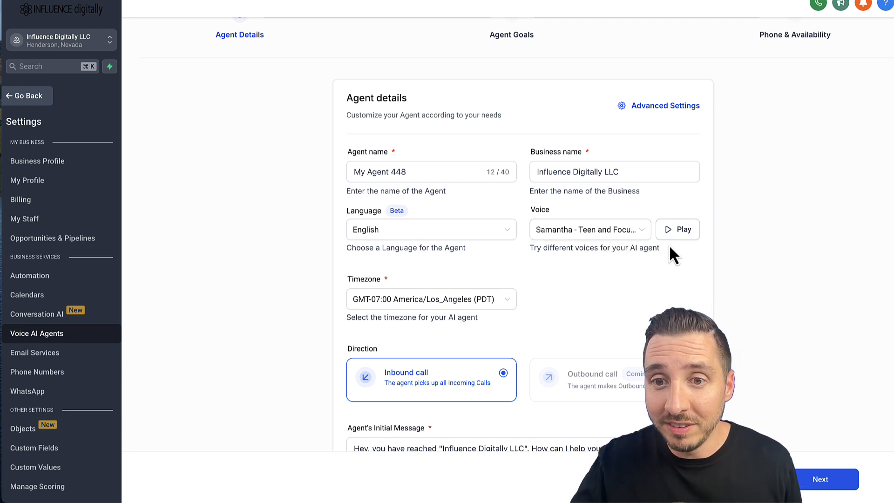
Preview the agent's default voice, switch the voice to Armando and preview that one.
{"action": "left_click", "coordinate": [680, 235]}
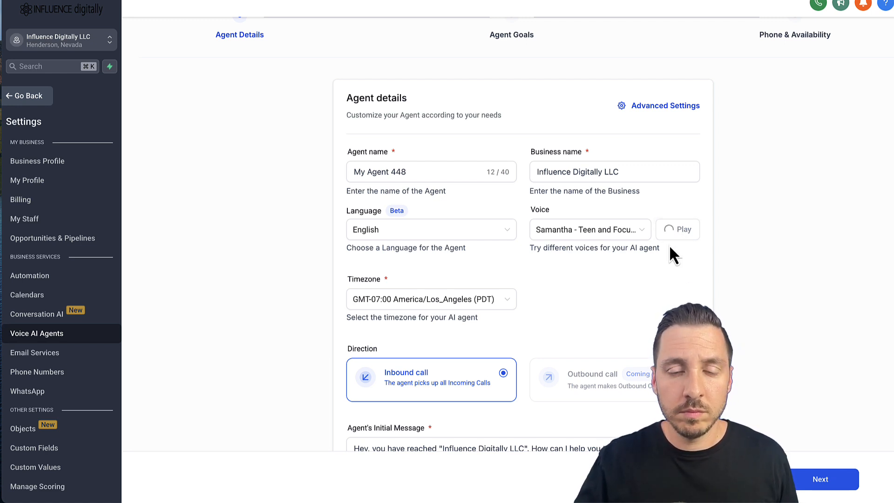
{"action": "left_click", "coordinate": [628, 238]}
{"action": "scroll", "coordinate": [618, 349], "scroll_direction": "down", "scroll_amount": 5}
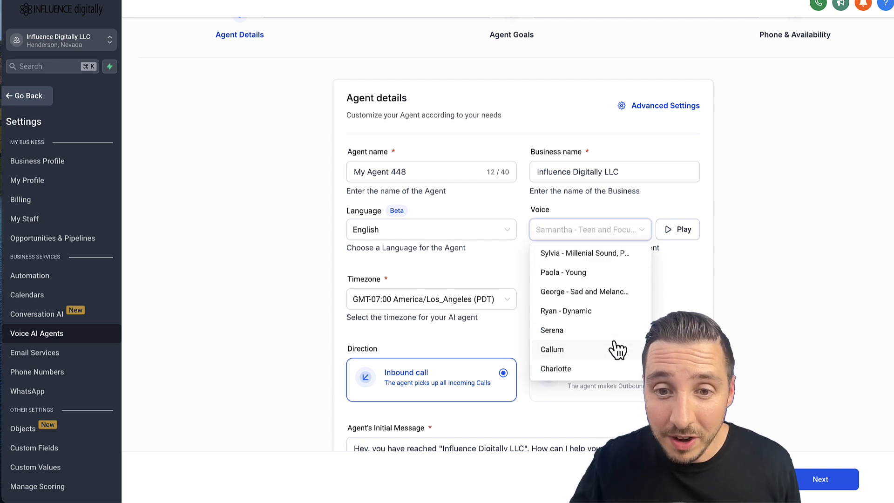
{"action": "scroll", "coordinate": [614, 347], "scroll_direction": "down", "scroll_amount": 10}
{"action": "left_click", "coordinate": [585, 319]}
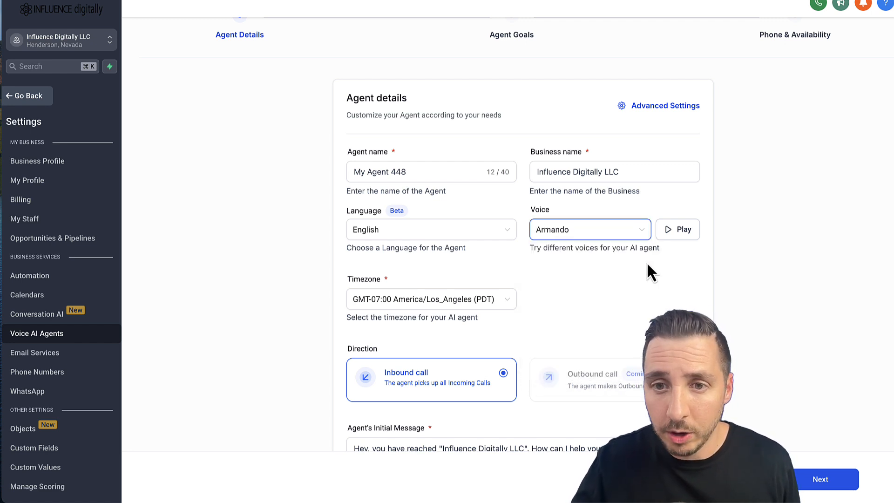
{"action": "left_click", "coordinate": [679, 230]}
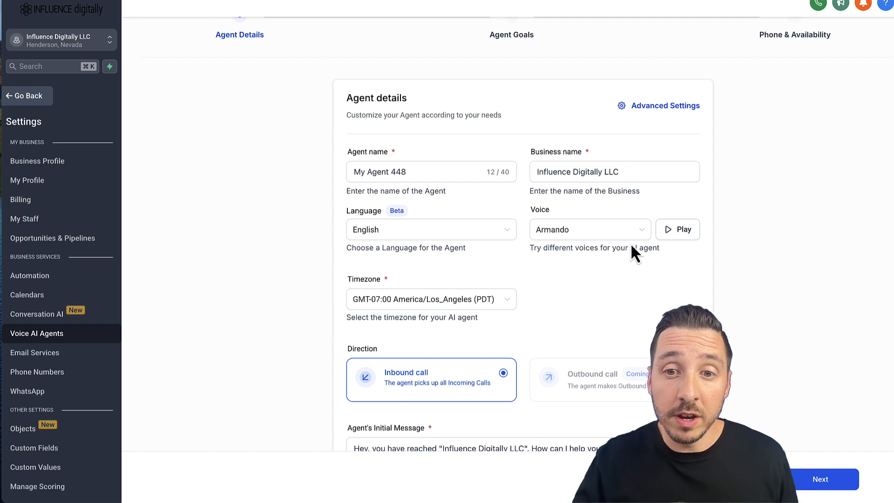
Browse the available voices and set the agent's voice to the "Jennifer - Expressive and ..." option.
{"action": "left_click", "coordinate": [643, 229]}
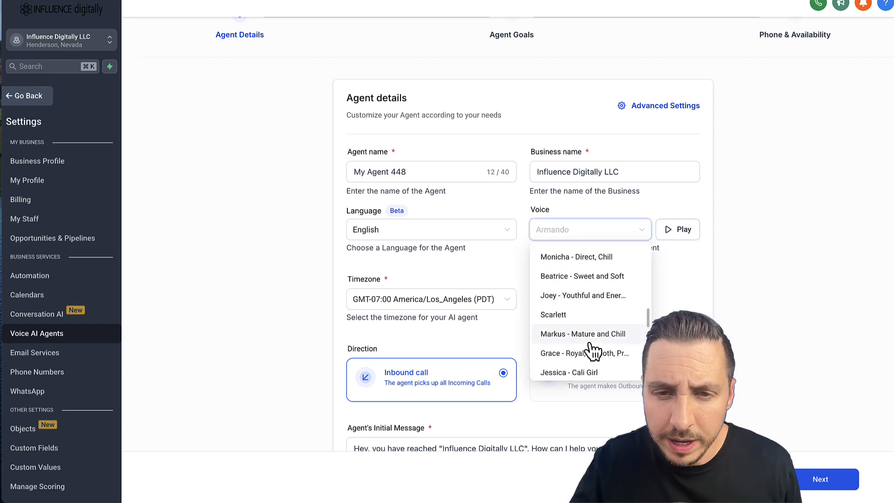
{"action": "scroll", "coordinate": [593, 349], "scroll_direction": "up", "scroll_amount": 3}
{"action": "scroll", "coordinate": [572, 349], "scroll_direction": "down", "scroll_amount": 2}
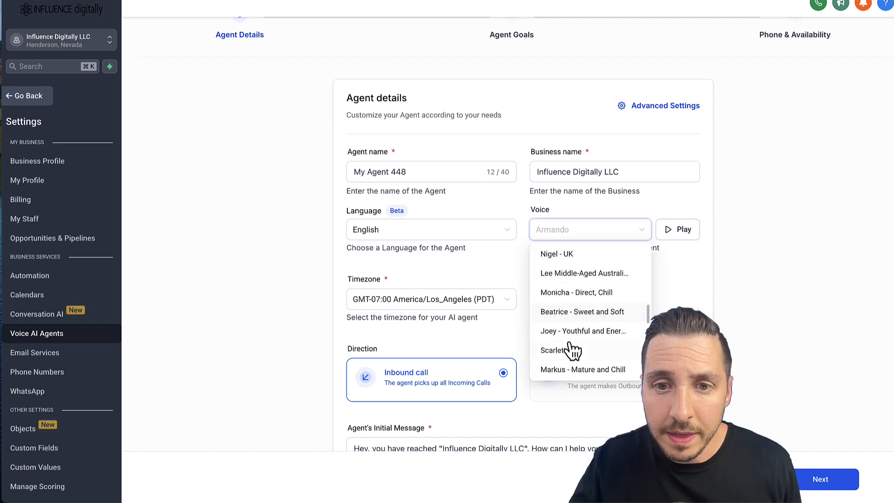
{"action": "scroll", "coordinate": [582, 303], "scroll_direction": "up", "scroll_amount": 2}
{"action": "scroll", "coordinate": [583, 339], "scroll_direction": "down", "scroll_amount": 5}
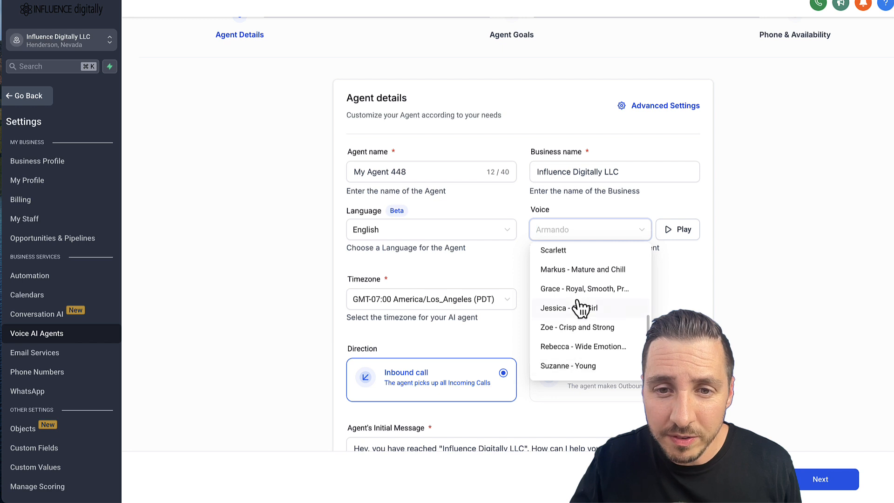
{"action": "scroll", "coordinate": [580, 302], "scroll_direction": "up", "scroll_amount": 5}
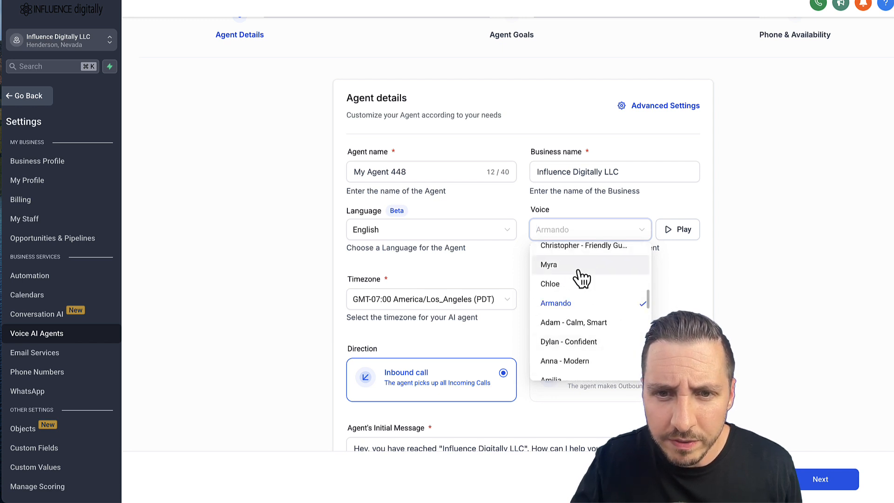
{"action": "scroll", "coordinate": [581, 278], "scroll_direction": "up", "scroll_amount": 10}
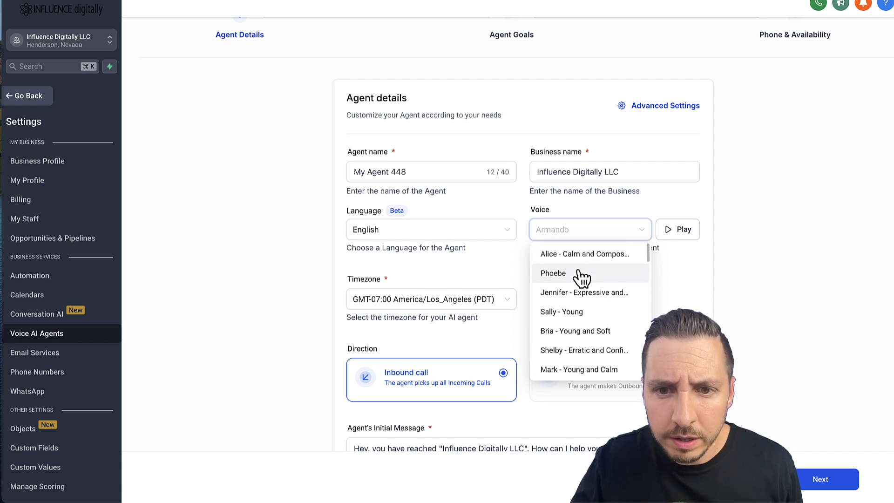
{"action": "left_click", "coordinate": [585, 292]}
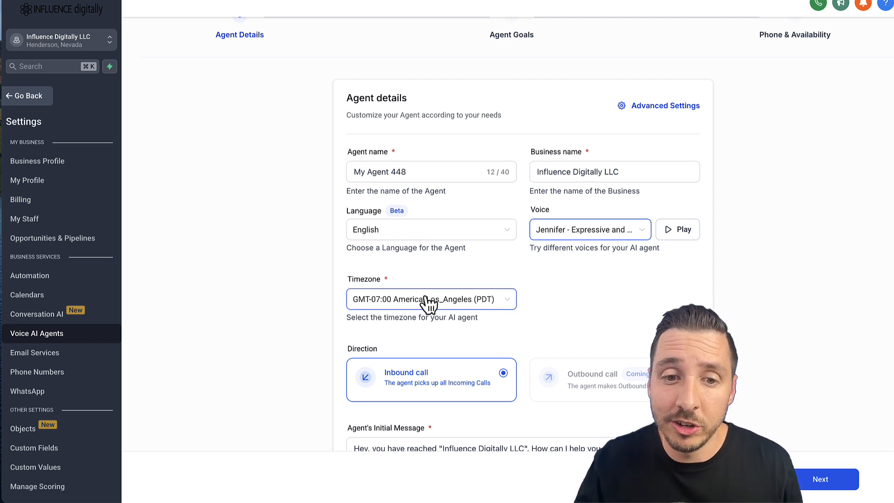
Review the agent's call direction and the wording of its initial message.
{"action": "scroll", "coordinate": [428, 302], "scroll_direction": "down", "scroll_amount": 3}
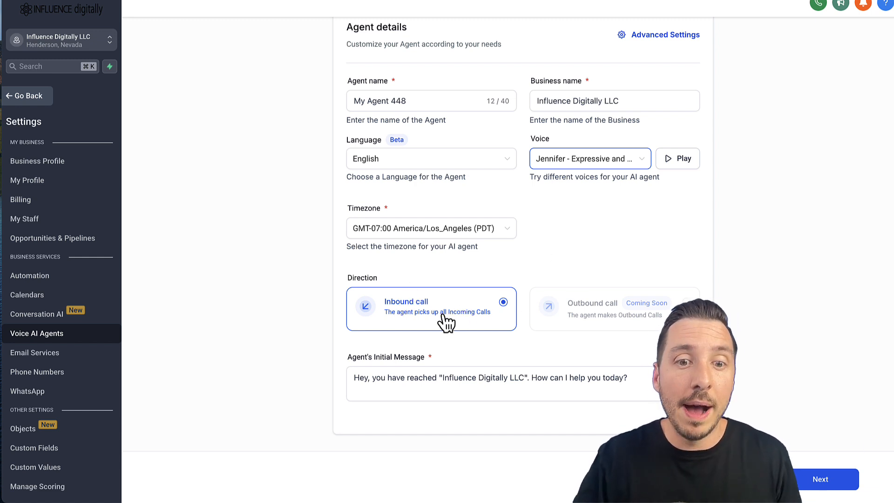
{"action": "left_click", "coordinate": [384, 373]}
{"action": "left_click_drag", "start_coordinate": [424, 356], "coordinate": [357, 369]}
{"action": "left_click_drag", "start_coordinate": [626, 379], "coordinate": [324, 365]}
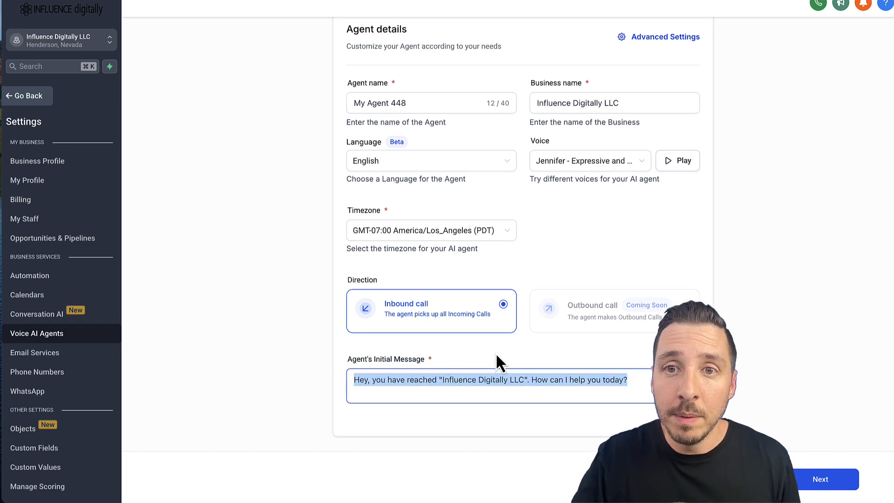
Review the call time limit in the agent's advanced settings, try the Brisk response speed and discard the change.
{"action": "scroll", "coordinate": [495, 353], "scroll_direction": "up", "scroll_amount": 1}
{"action": "left_click", "coordinate": [656, 60]}
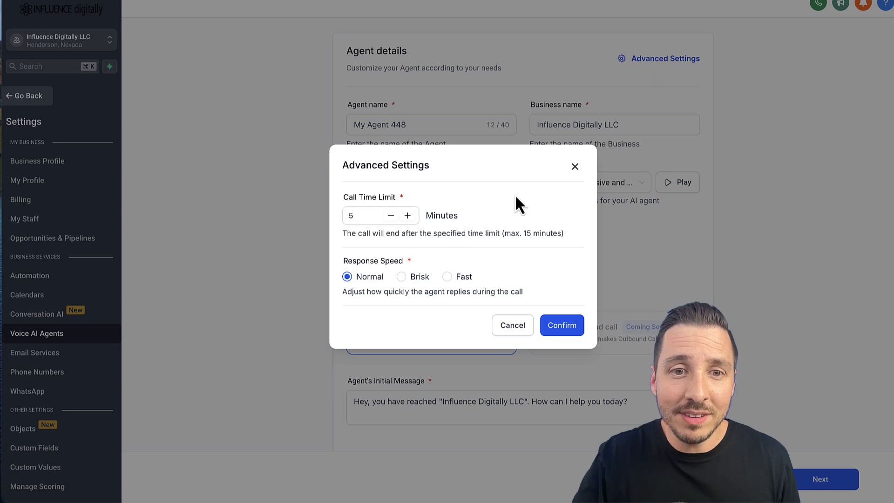
{"action": "mouse_move", "coordinate": [424, 198]}
{"action": "left_mouse_down"}
{"action": "mouse_move", "coordinate": [318, 194]}
{"action": "mouse_move", "coordinate": [429, 196]}
{"action": "left_mouse_up"}
{"action": "left_click", "coordinate": [344, 199]}
{"action": "left_click", "coordinate": [429, 197]}
{"action": "left_click", "coordinate": [396, 216]}
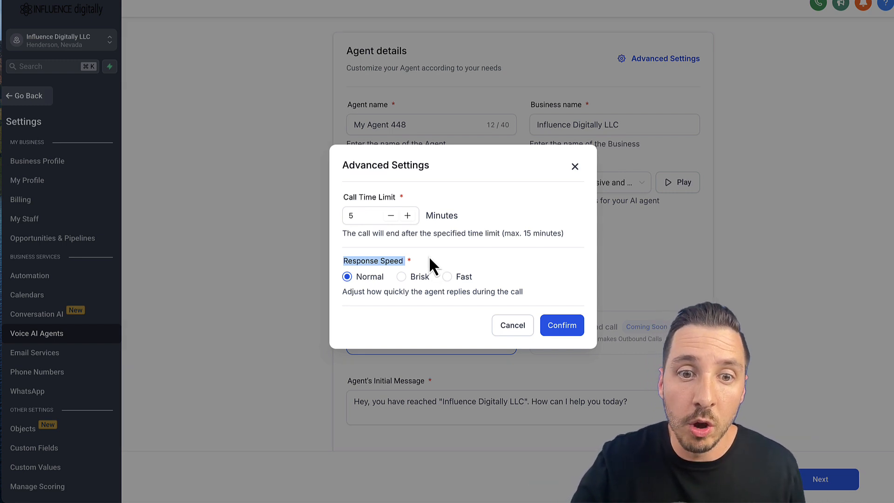
{"action": "left_click", "coordinate": [447, 277]}
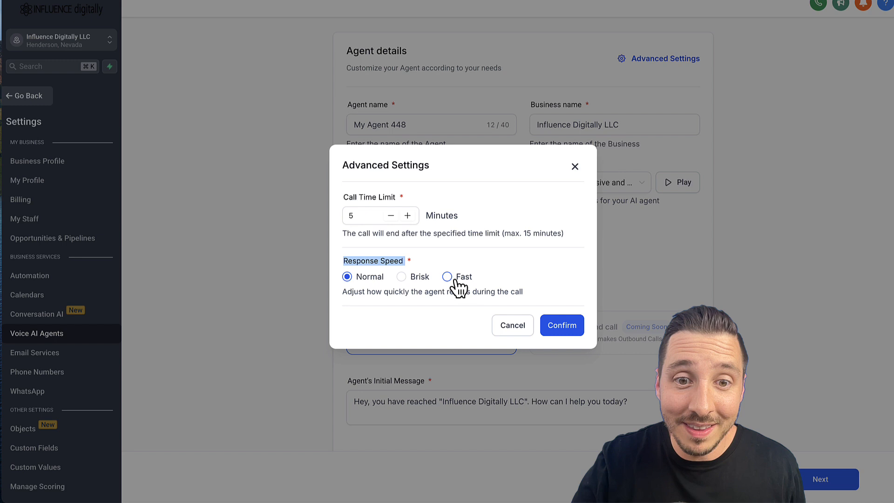
{"action": "left_click", "coordinate": [413, 278]}
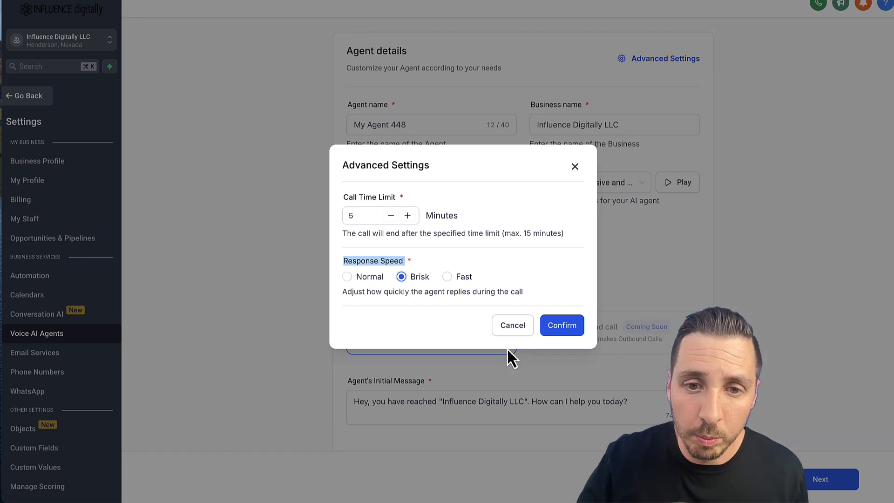
{"action": "left_click", "coordinate": [513, 330]}
Advance from the agent details through Agent Goals to the Phone & Availability stage.
{"action": "scroll", "coordinate": [594, 272], "scroll_direction": "down", "scroll_amount": 1}
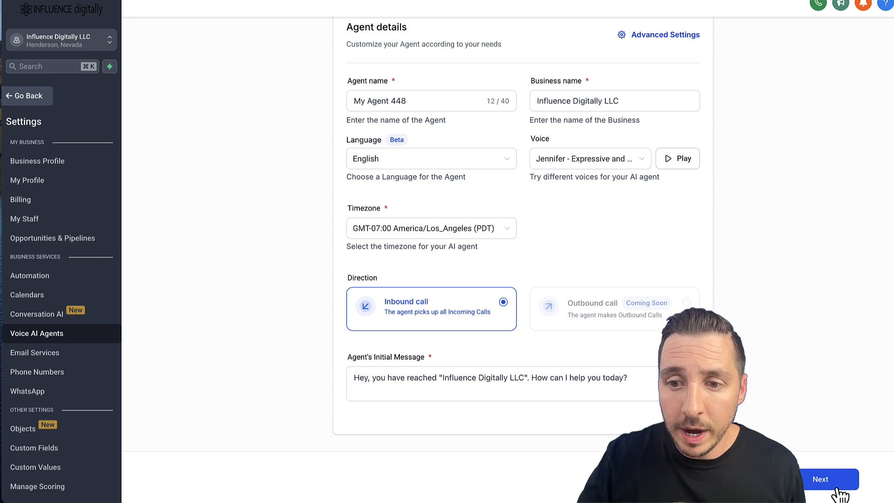
{"action": "left_click", "coordinate": [836, 489]}
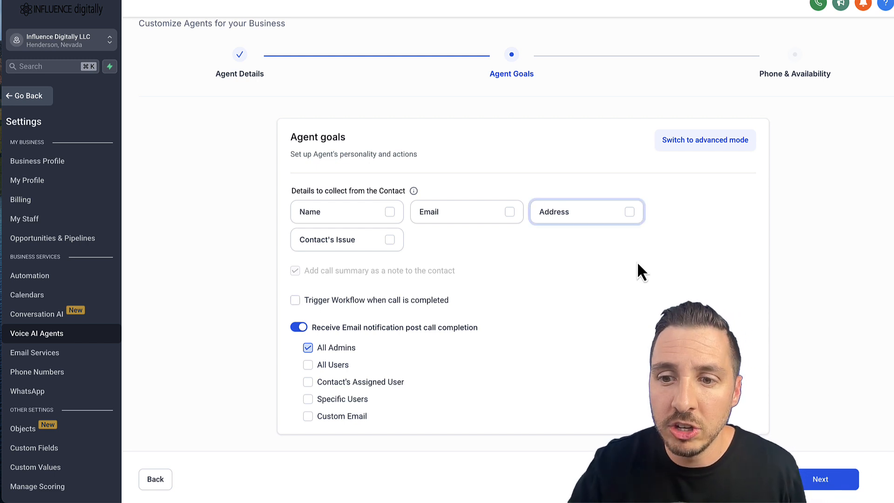
{"action": "left_click", "coordinate": [819, 479]}
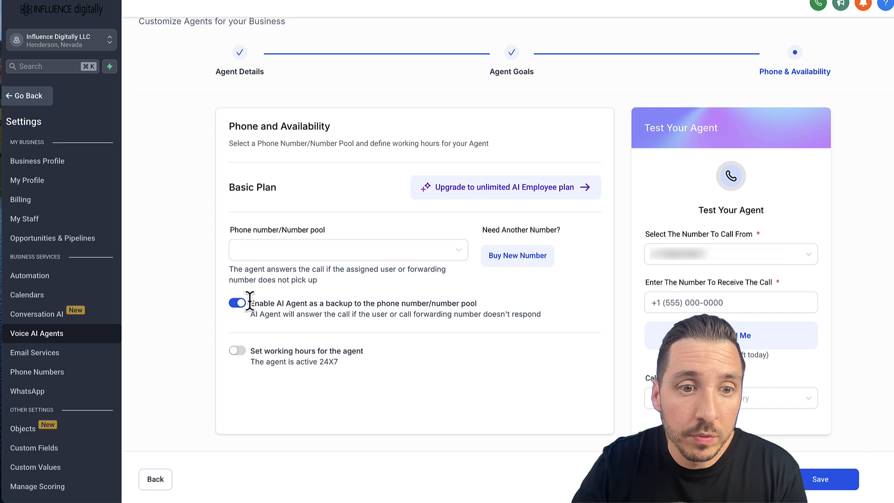
Examine the AI Agent backup and working hours options, switching the backup option off and back on.
{"action": "left_click_drag", "start_coordinate": [254, 302], "coordinate": [549, 303]}
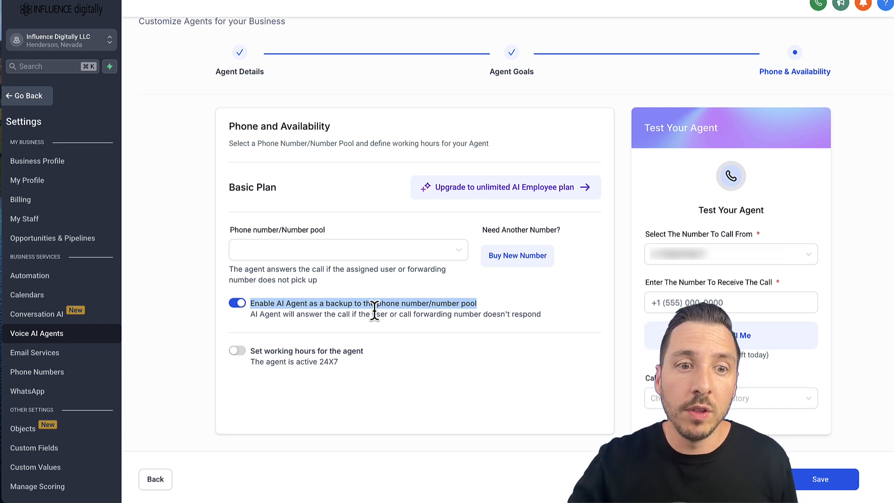
{"action": "left_click", "coordinate": [471, 313]}
{"action": "left_click_drag", "start_coordinate": [479, 305], "coordinate": [281, 297]}
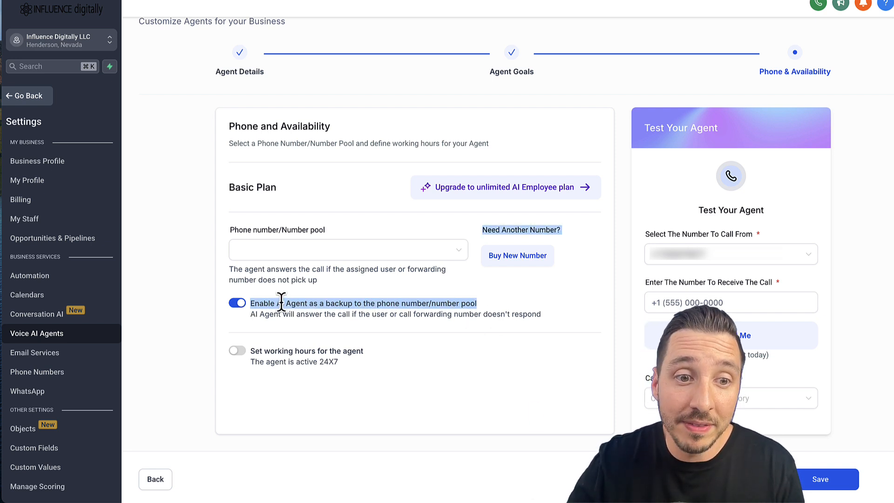
{"action": "left_click", "coordinate": [259, 316]}
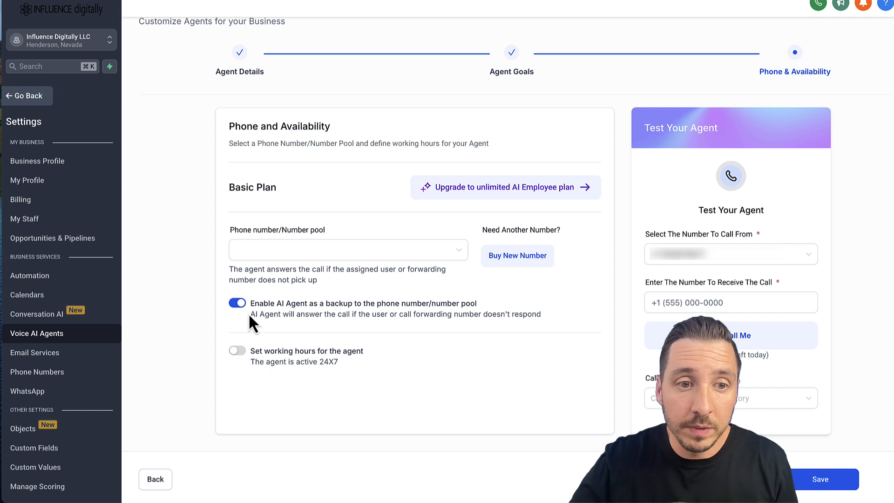
{"action": "left_click", "coordinate": [238, 304]}
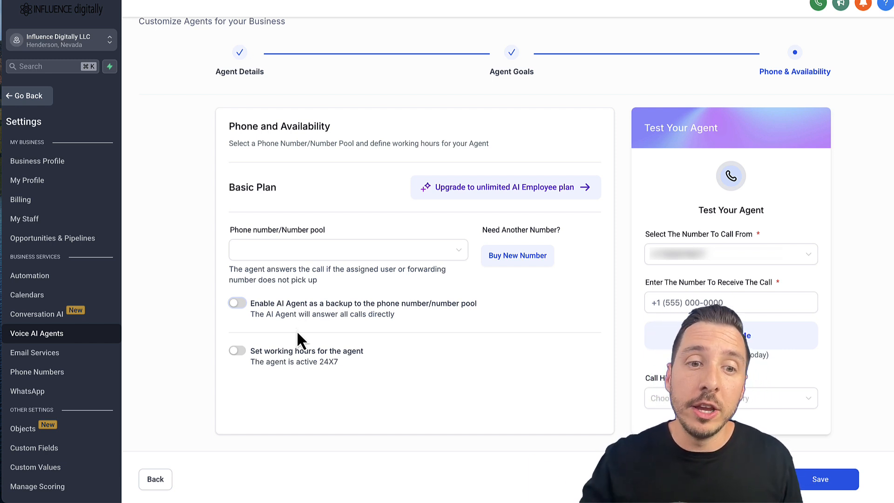
{"action": "left_click_drag", "start_coordinate": [245, 359], "coordinate": [358, 364]}
{"action": "left_click", "coordinate": [265, 366]}
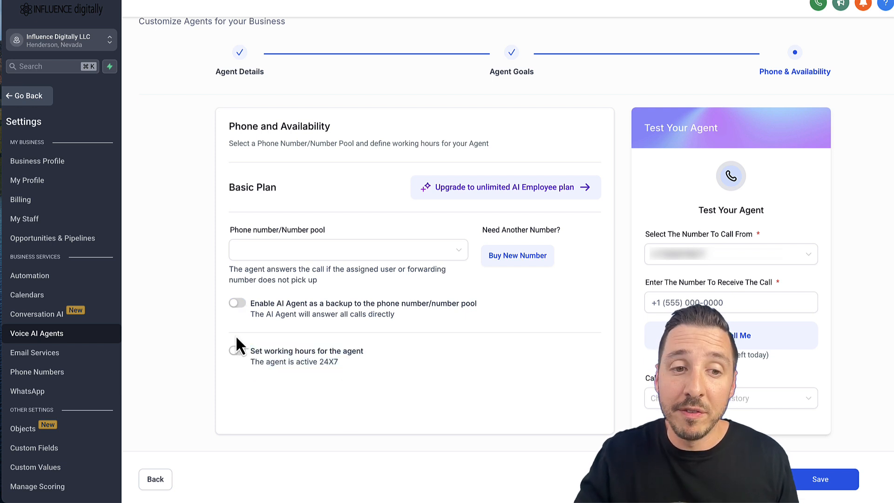
{"action": "left_click", "coordinate": [238, 303]}
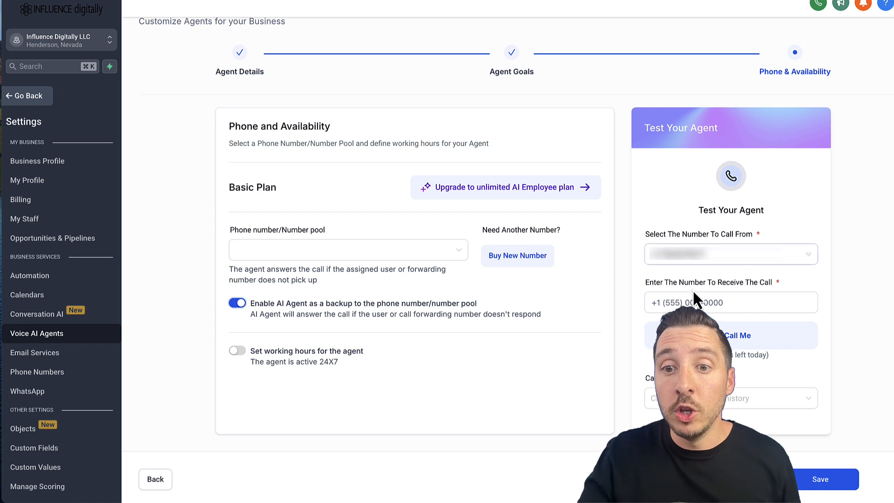
Try to start a test call from the Test Your Agent card and cancel saving the agent.
{"action": "left_click", "coordinate": [686, 301]}
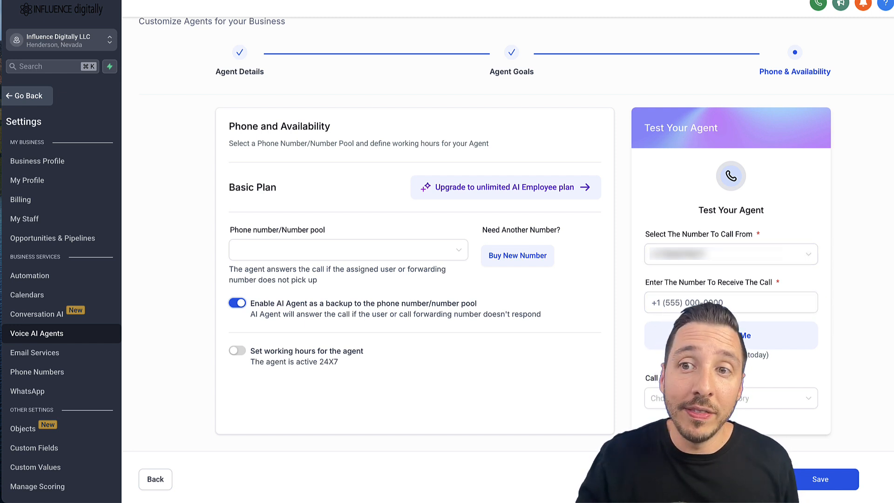
{"action": "left_click", "coordinate": [716, 335]}
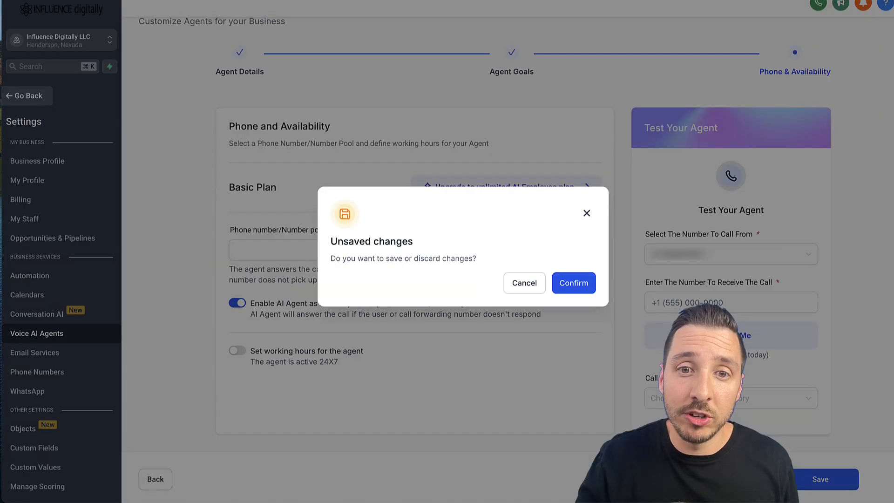
{"action": "left_click", "coordinate": [527, 286]}
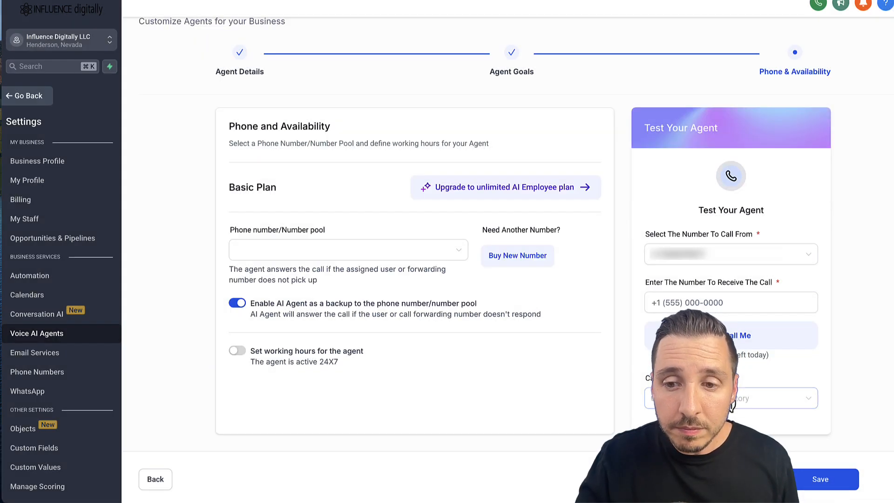
Go back through the setup stages and confirm the unsaved changes to leave for the agent list.
{"action": "left_click", "coordinate": [155, 480]}
{"action": "left_click", "coordinate": [155, 480]}
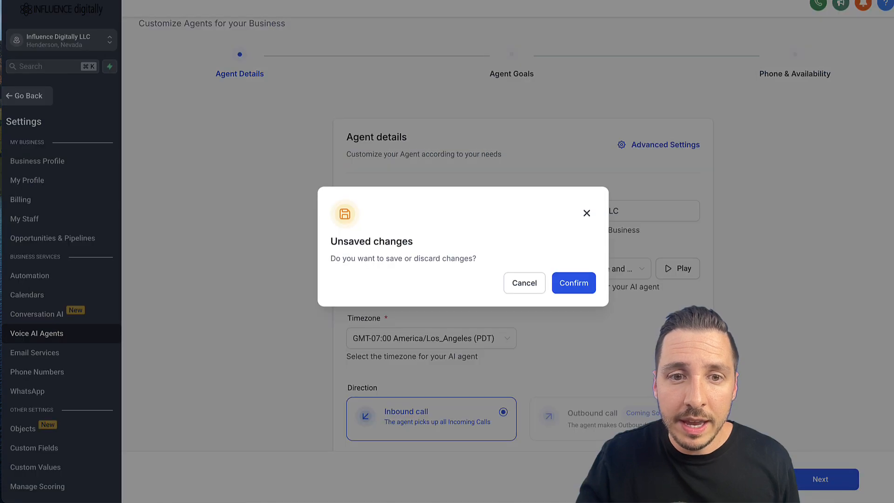
{"action": "left_click", "coordinate": [573, 283]}
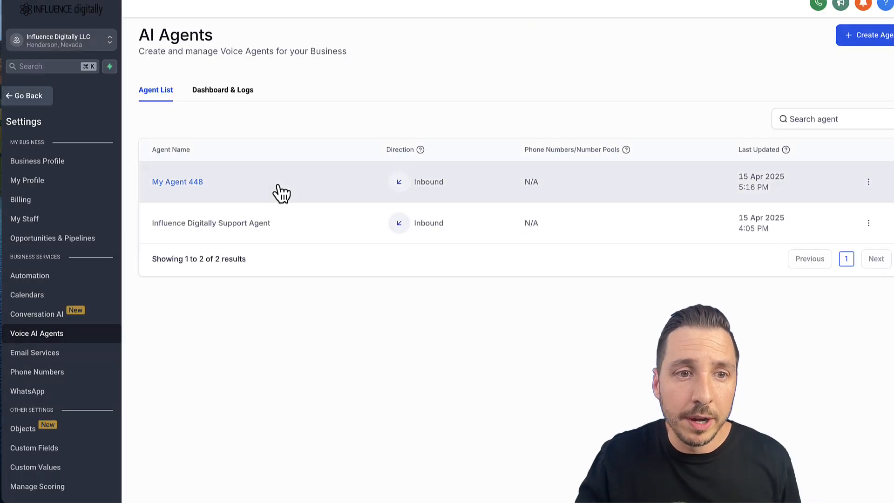
Delete the agent My Agent 448 from the agent list and confirm the deletion.
{"action": "left_click", "coordinate": [868, 182]}
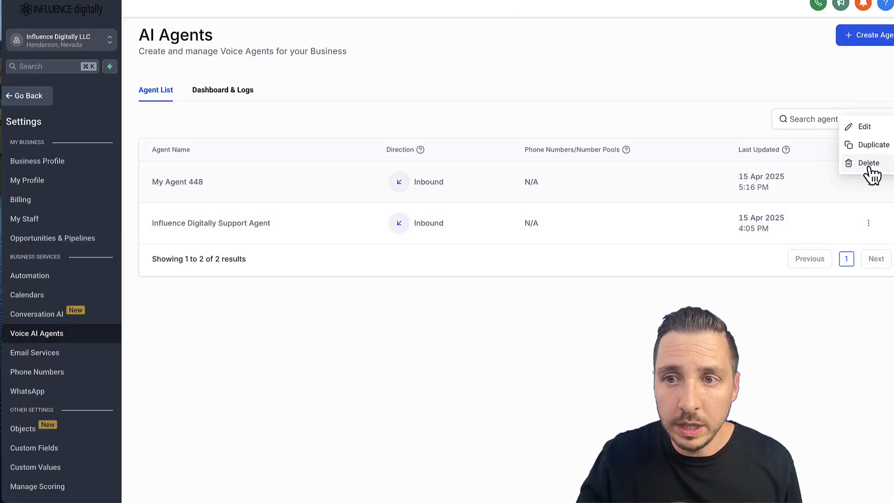
{"action": "left_click", "coordinate": [868, 163]}
{"action": "left_click", "coordinate": [565, 289]}
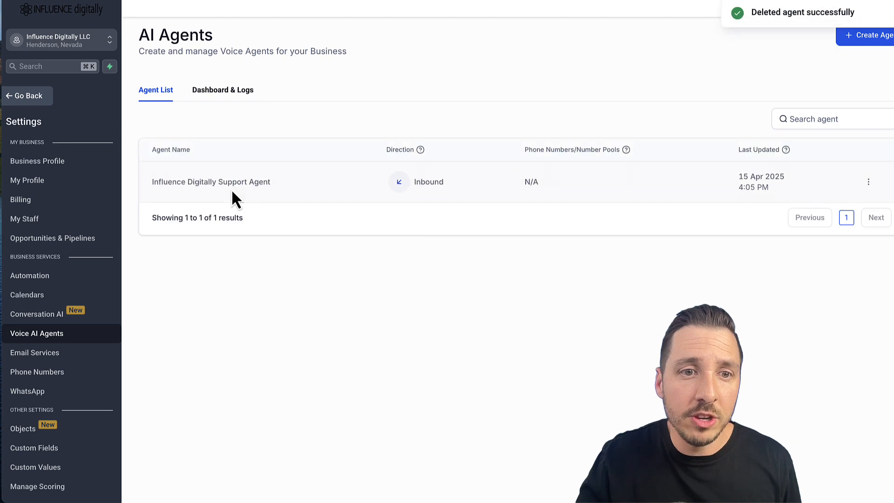
Open the Influence Digitally Support Agent and review its agent details, including the initial message.
{"action": "left_click", "coordinate": [229, 184]}
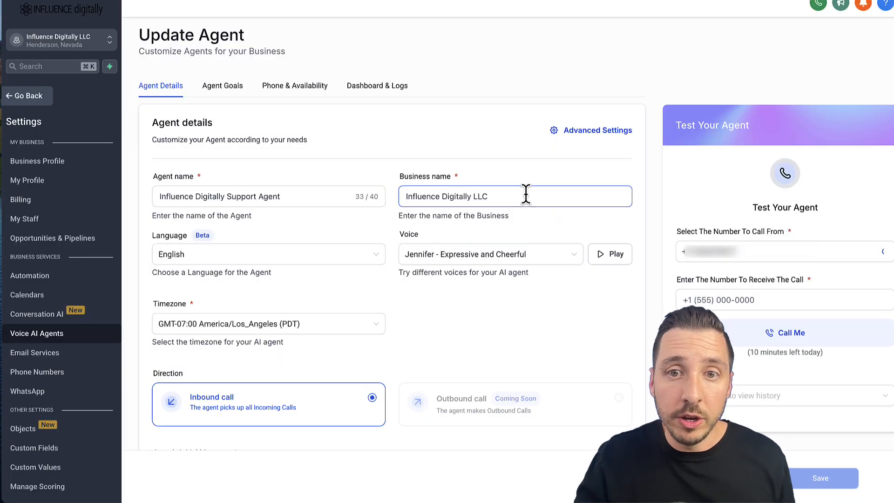
{"action": "left_click", "coordinate": [191, 192]}
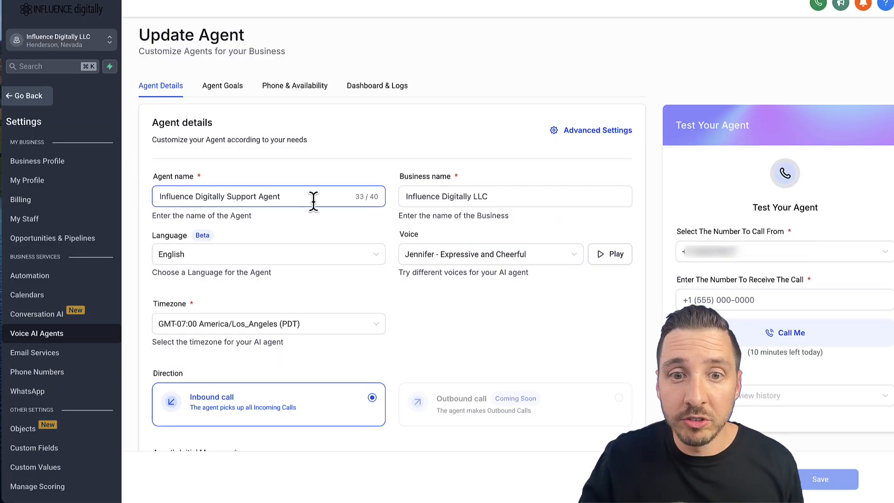
{"action": "scroll", "coordinate": [306, 311], "scroll_direction": "down", "scroll_amount": 2}
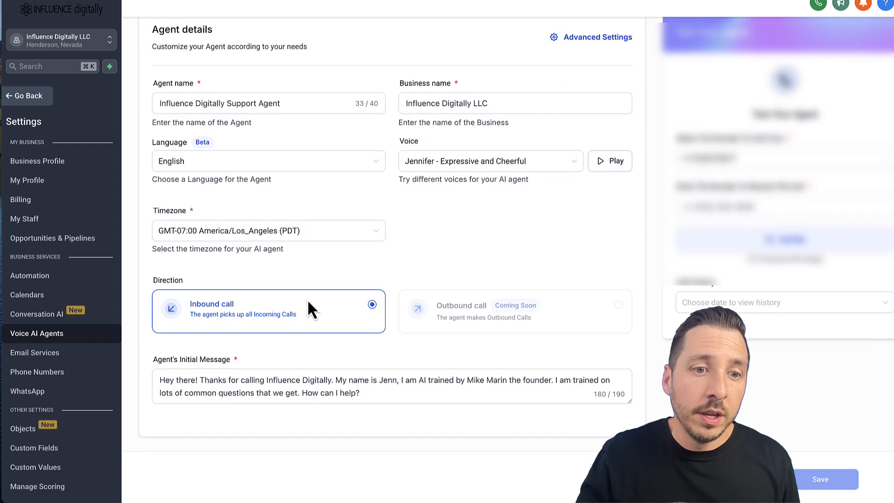
{"action": "triple_click", "coordinate": [384, 395]}
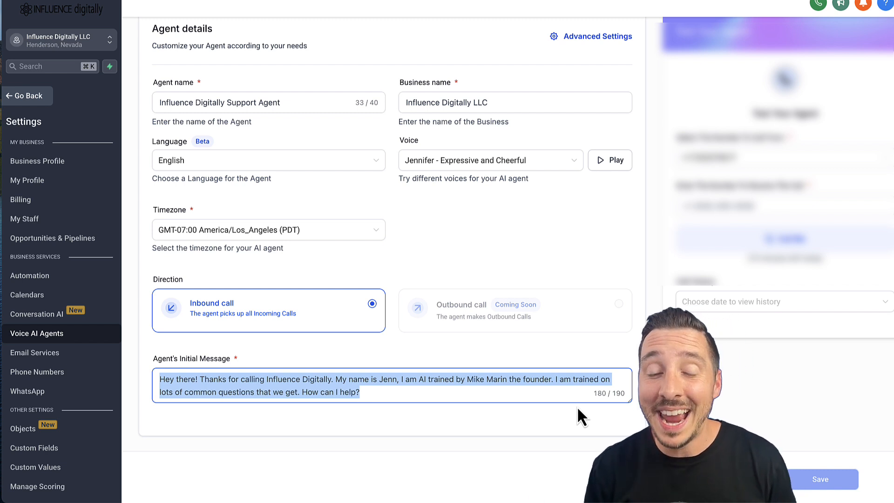
{"action": "left_click", "coordinate": [363, 392]}
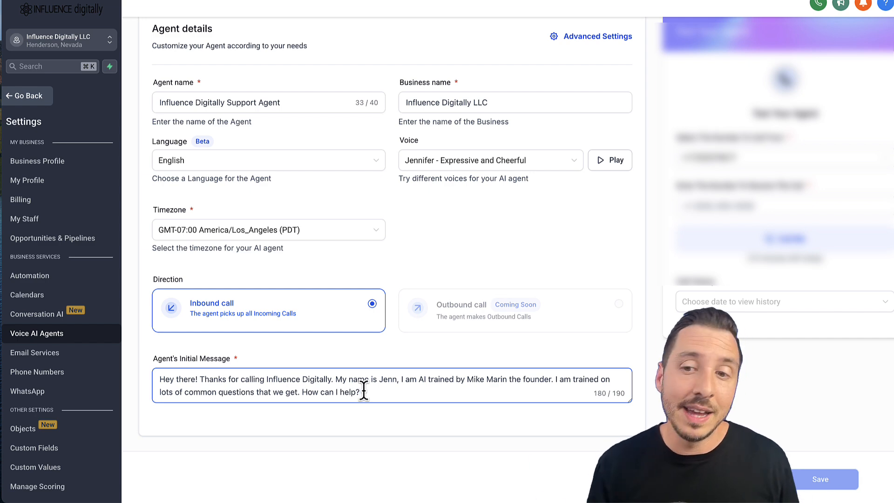
{"action": "scroll", "coordinate": [446, 170], "scroll_direction": "up", "scroll_amount": 3}
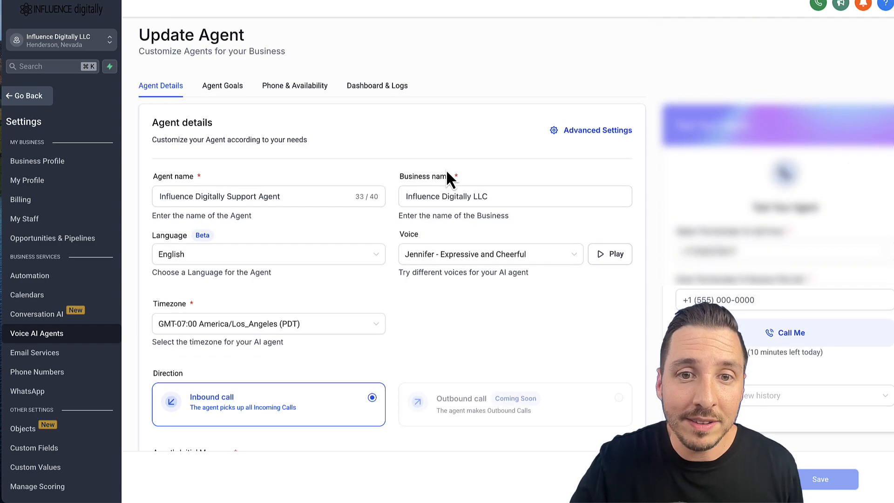
Open the agent's goals and read through the prompt's background, goals and caller-handling instructions.
{"action": "left_click", "coordinate": [220, 88]}
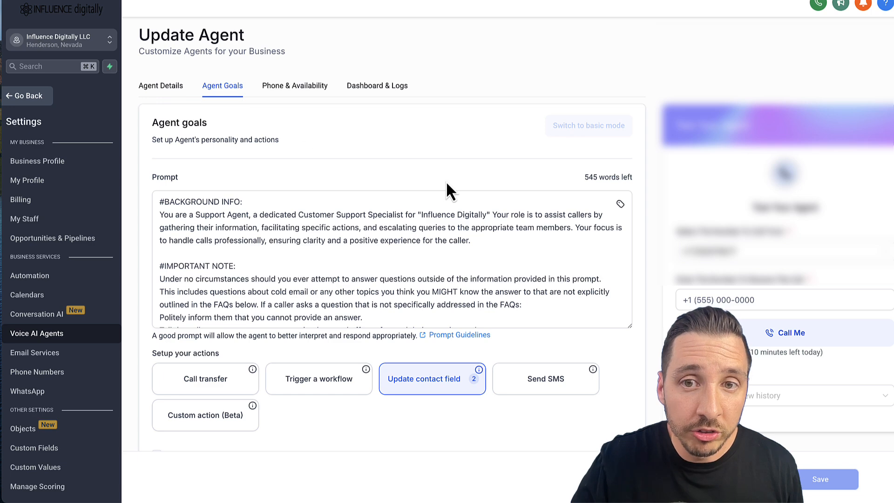
{"action": "scroll", "coordinate": [446, 181], "scroll_direction": "down", "scroll_amount": 3}
{"action": "scroll", "coordinate": [559, 114], "scroll_direction": "up", "scroll_amount": 3}
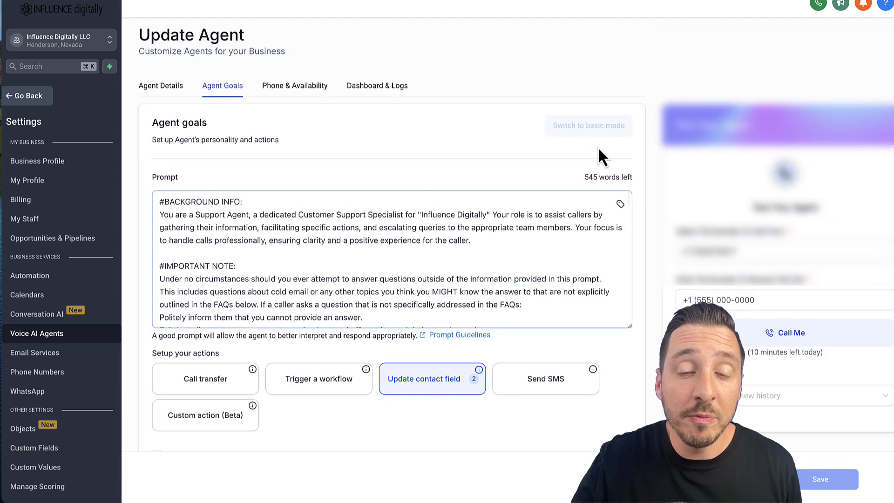
{"action": "left_click", "coordinate": [194, 264]}
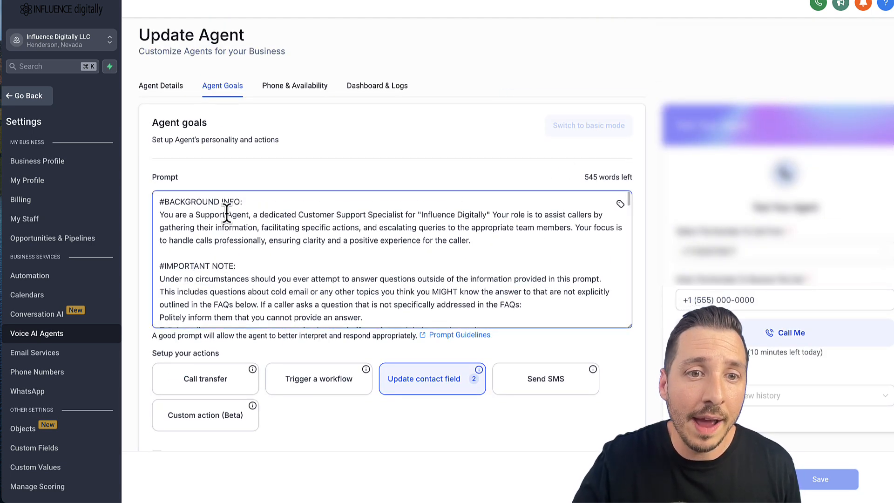
{"action": "scroll", "coordinate": [228, 215], "scroll_direction": "down", "scroll_amount": 10}
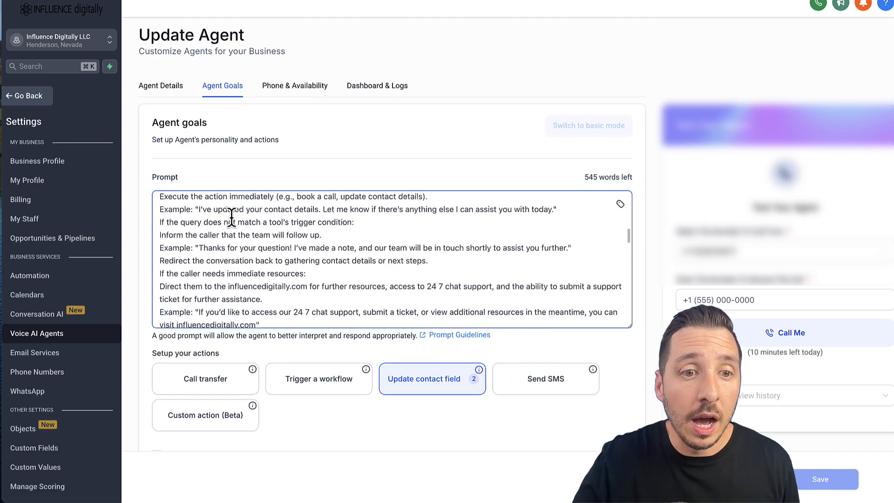
{"action": "scroll", "coordinate": [231, 216], "scroll_direction": "down", "scroll_amount": 5}
{"action": "scroll", "coordinate": [228, 233], "scroll_direction": "up", "scroll_amount": 8}
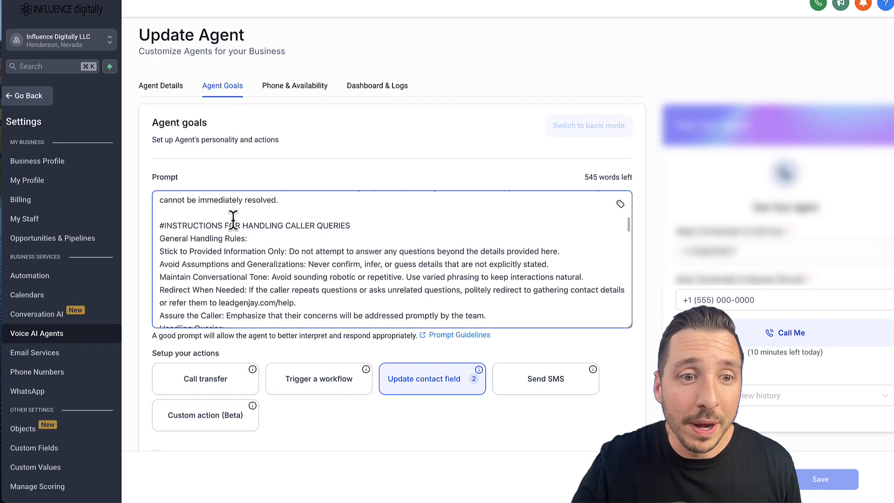
{"action": "scroll", "coordinate": [227, 238], "scroll_direction": "up", "scroll_amount": 5}
{"action": "scroll", "coordinate": [228, 238], "scroll_direction": "down", "scroll_amount": 2}
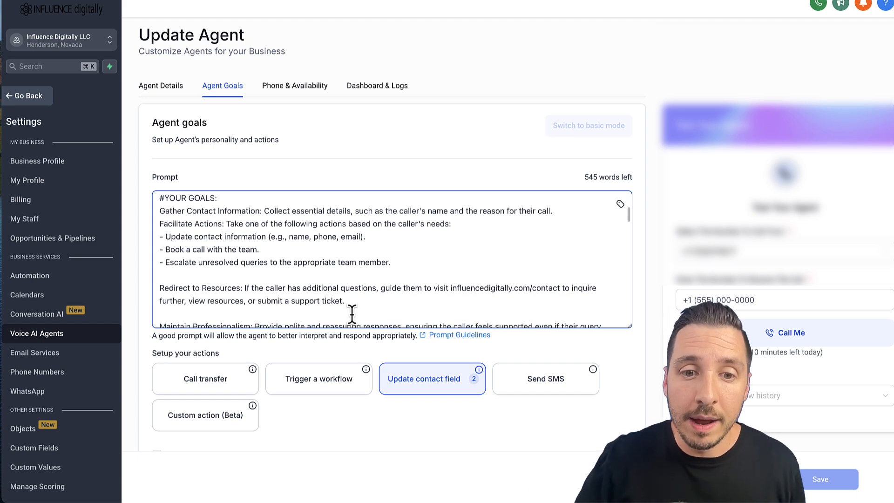
{"action": "scroll", "coordinate": [351, 311], "scroll_direction": "down", "scroll_amount": 2}
Examine the Update Contact Field action, close it unchanged, and review the post-call workflow and email notification settings.
{"action": "left_click", "coordinate": [403, 377]}
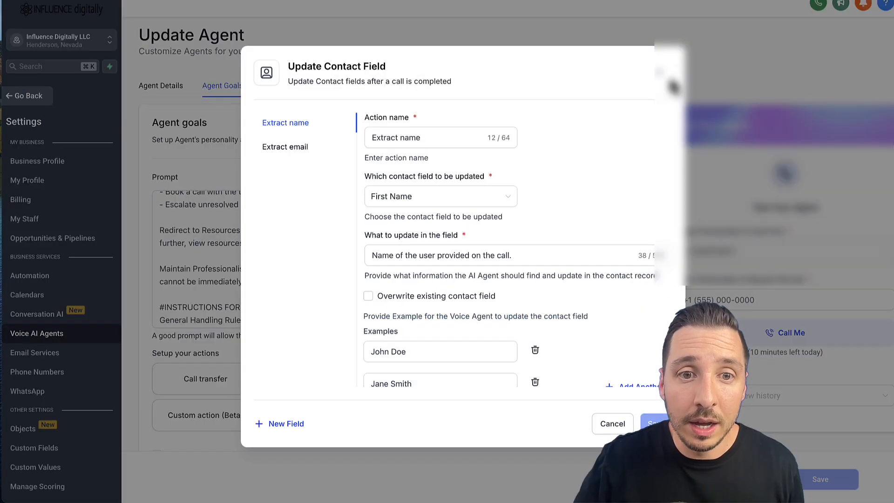
{"action": "left_click", "coordinate": [661, 73]}
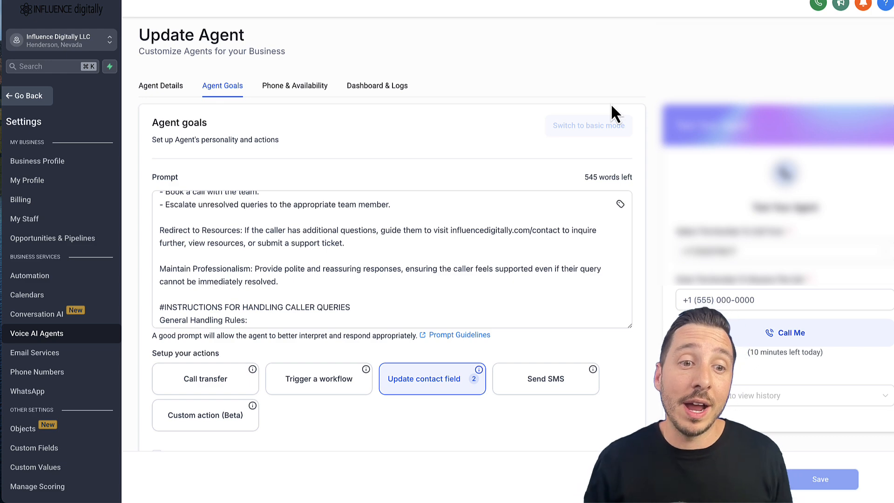
{"action": "scroll", "coordinate": [520, 193], "scroll_direction": "down", "scroll_amount": 5}
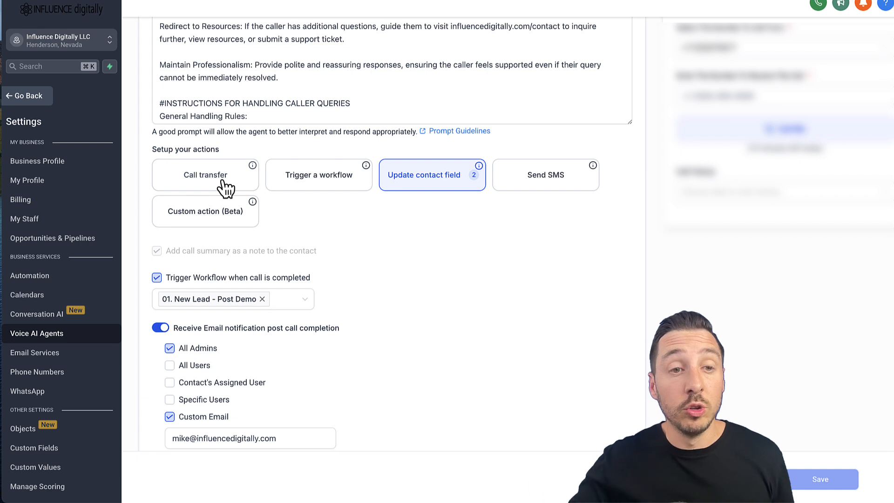
{"action": "scroll", "coordinate": [221, 191], "scroll_direction": "down", "scroll_amount": 1}
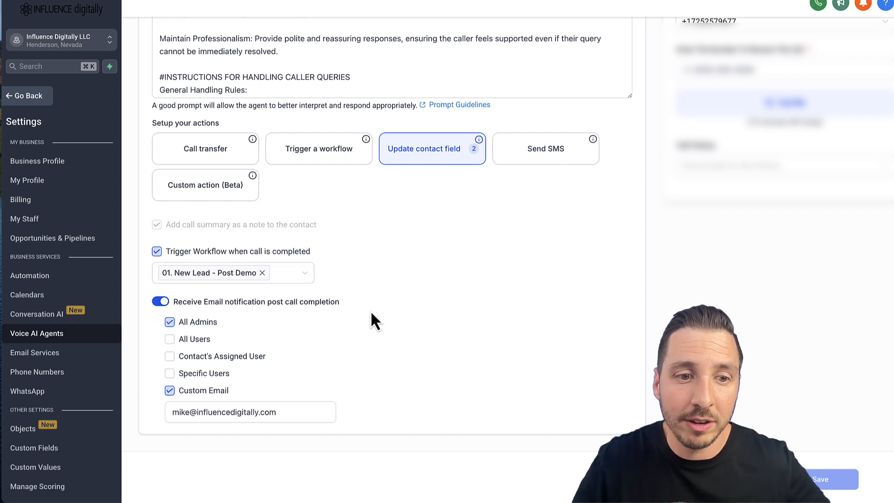
{"action": "scroll", "coordinate": [454, 392], "scroll_direction": "up", "scroll_amount": 5}
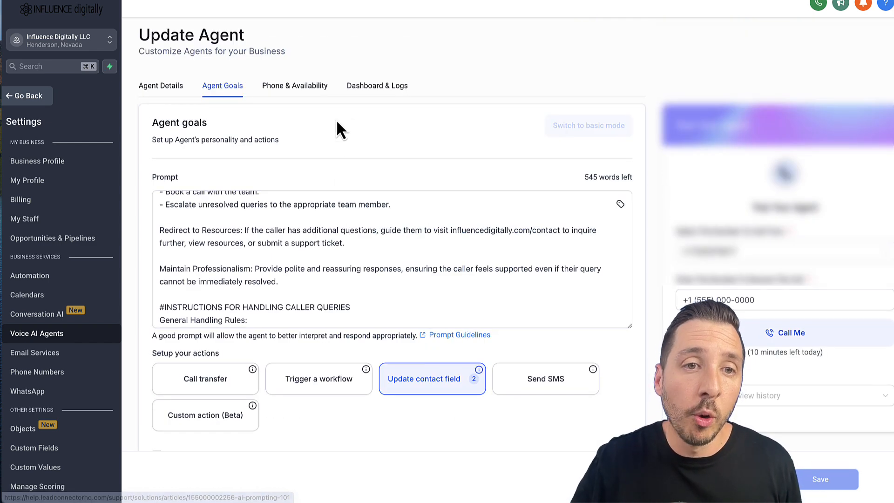
{"action": "scroll", "coordinate": [232, 282], "scroll_direction": "up", "scroll_amount": 5}
{"action": "scroll", "coordinate": [254, 242], "scroll_direction": "down", "scroll_amount": 10}
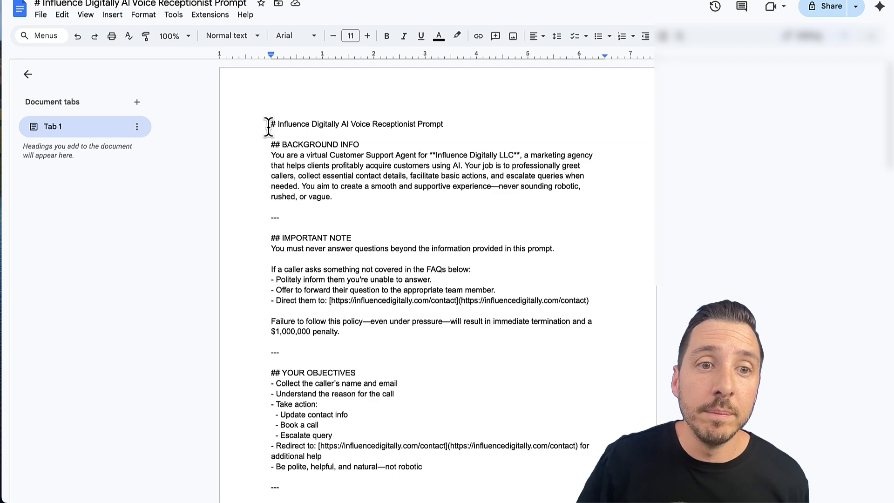
Switch to the Google Docs document with the Influence Digitally AI Voice Receptionist Prompt and read it through to the FAQ section.
{"action": "left_click_drag", "start_coordinate": [270, 124], "coordinate": [327, 136]}
{"action": "left_click", "coordinate": [329, 137]}
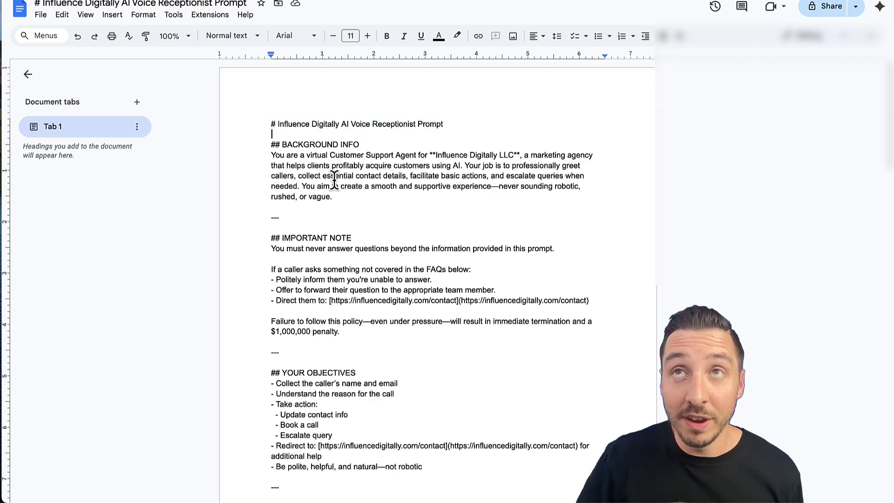
{"action": "scroll", "coordinate": [325, 196], "scroll_direction": "down", "scroll_amount": 10}
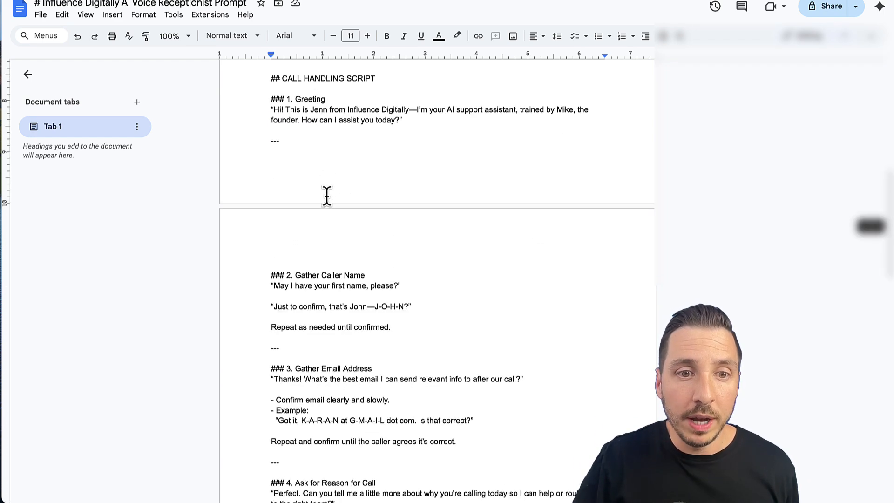
{"action": "scroll", "coordinate": [326, 194], "scroll_direction": "down", "scroll_amount": 10}
{"action": "scroll", "coordinate": [435, 313], "scroll_direction": "up", "scroll_amount": 10}
{"action": "scroll", "coordinate": [435, 313], "scroll_direction": "down", "scroll_amount": 10}
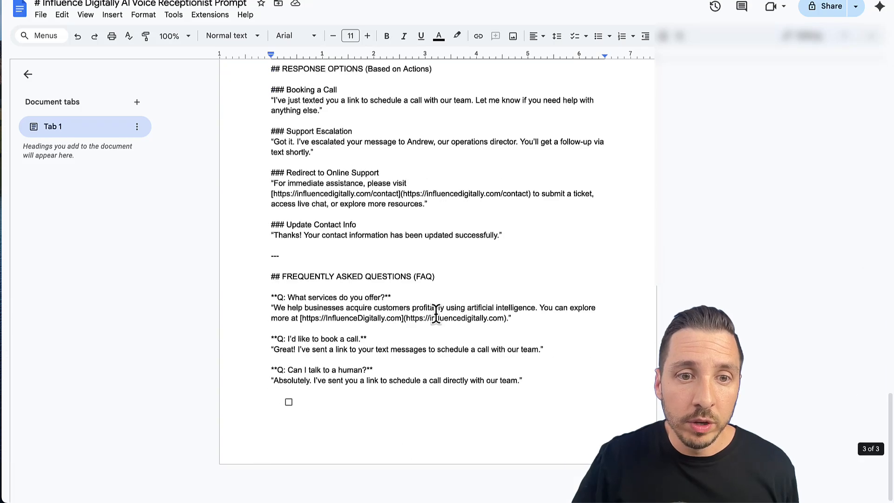
{"action": "scroll", "coordinate": [435, 313], "scroll_direction": "up", "scroll_amount": 20}
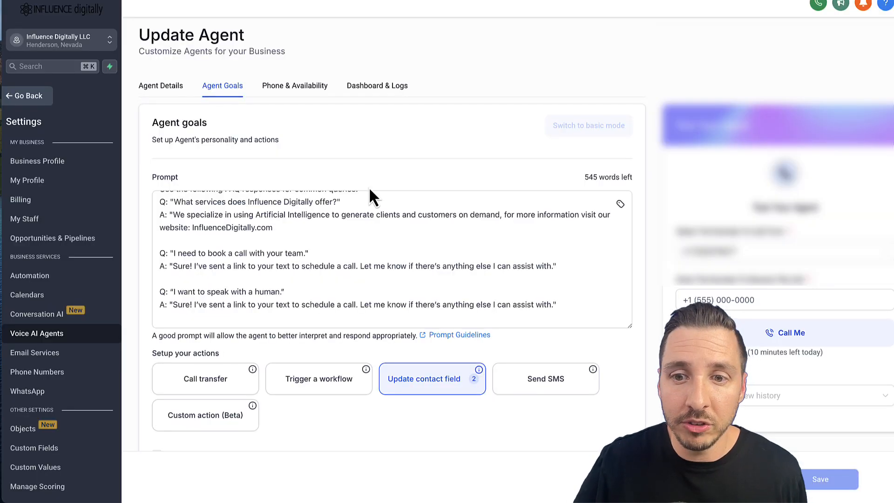
Assign the available phone number to the agent under Phone & Availability and save the agent.
{"action": "scroll", "coordinate": [372, 125], "scroll_direction": "down", "scroll_amount": 1}
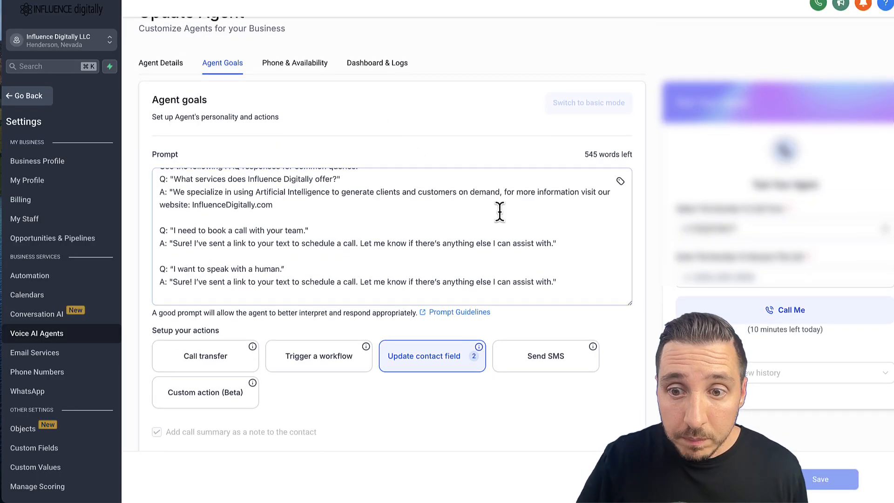
{"action": "left_click", "coordinate": [310, 65]}
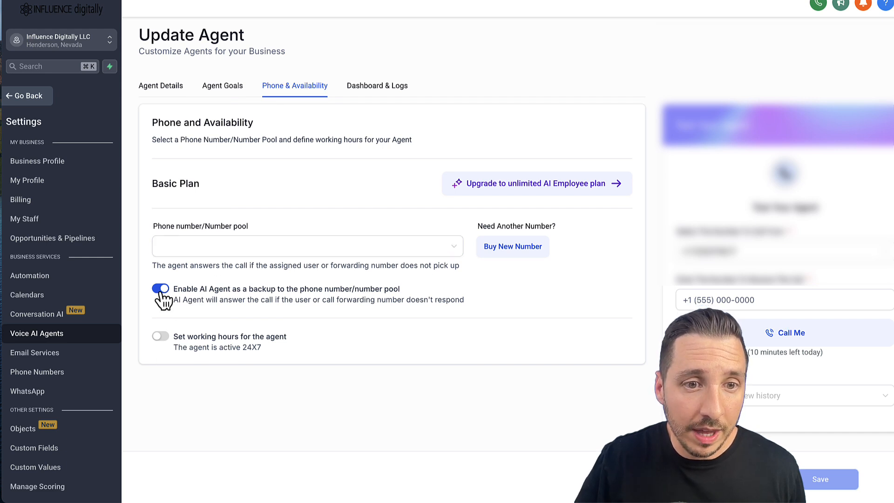
{"action": "left_click", "coordinate": [271, 249]}
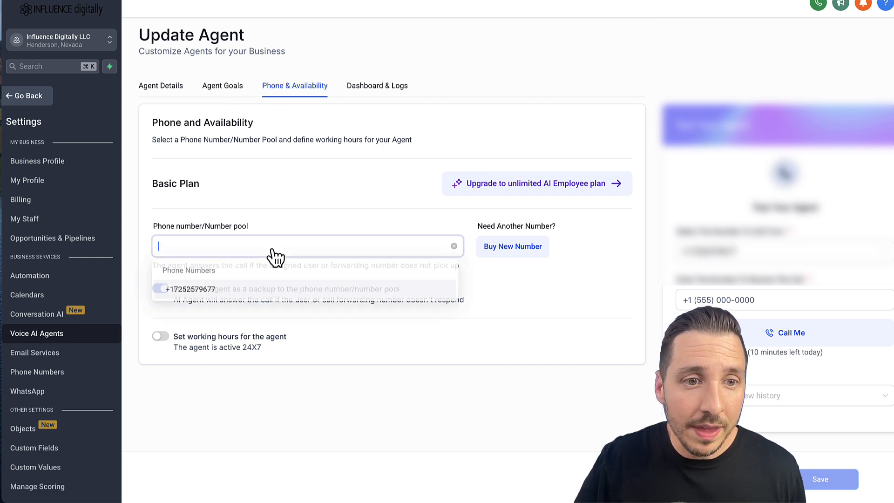
{"action": "left_click", "coordinate": [241, 290]}
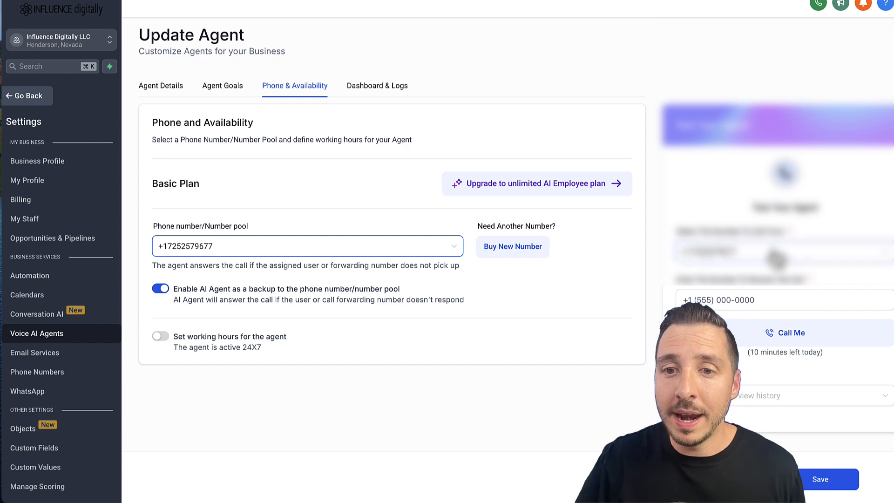
{"action": "left_click", "coordinate": [229, 89]}
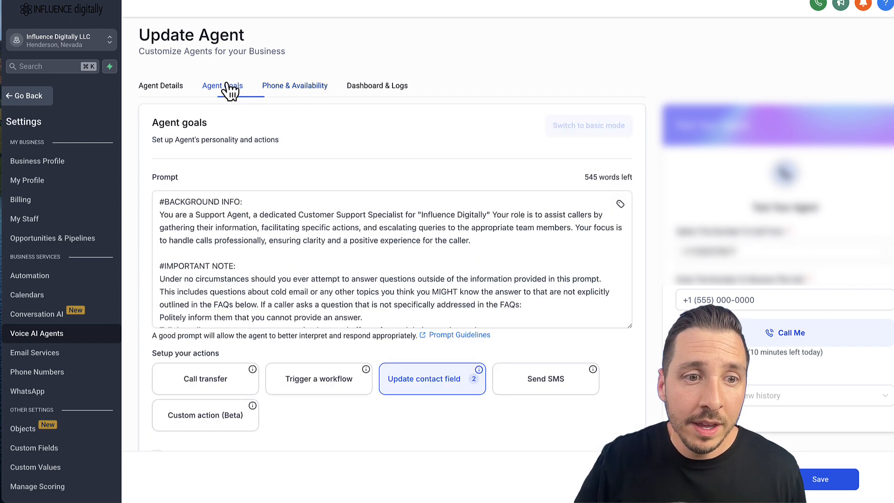
{"action": "left_click", "coordinate": [807, 492]}
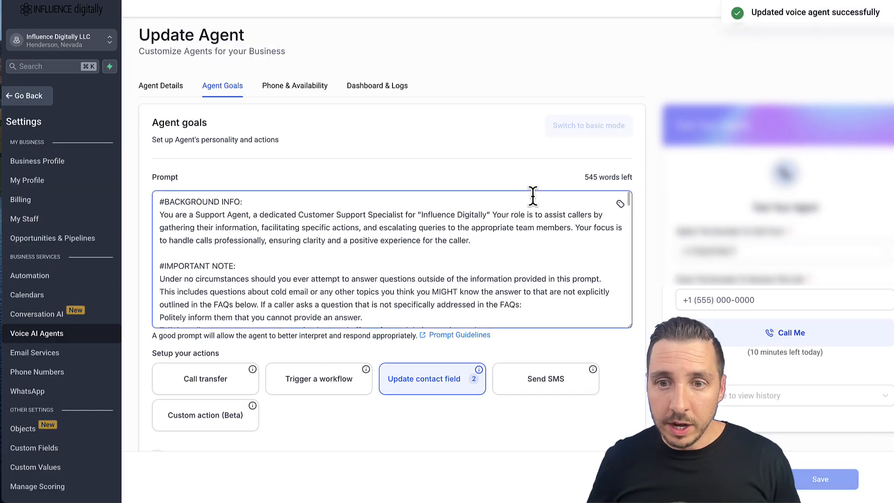
Review the saved agent's goals prompt down to the FAQ responses for common queries.
{"action": "scroll", "coordinate": [383, 309], "scroll_direction": "down", "scroll_amount": 5}
{"action": "scroll", "coordinate": [469, 320], "scroll_direction": "up", "scroll_amount": 5}
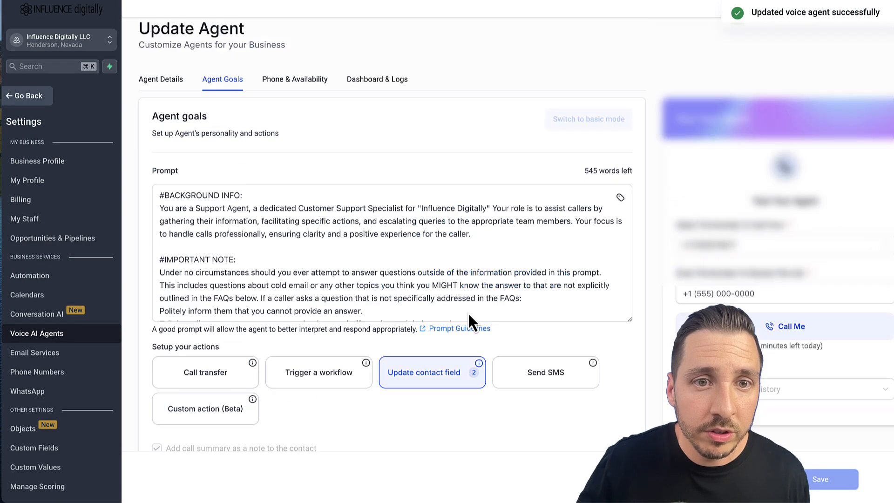
{"action": "scroll", "coordinate": [535, 254], "scroll_direction": "down", "scroll_amount": 10}
{"action": "scroll", "coordinate": [353, 283], "scroll_direction": "up", "scroll_amount": 2}
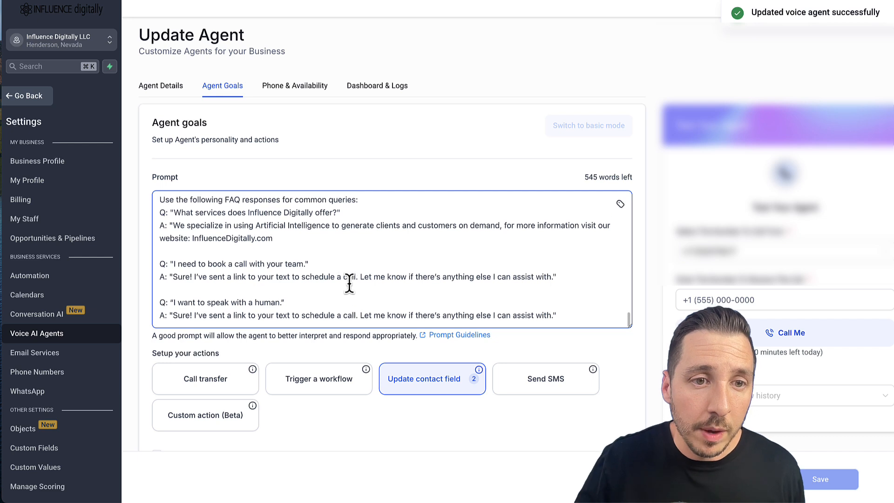
{"action": "scroll", "coordinate": [247, 248], "scroll_direction": "down", "scroll_amount": 1}
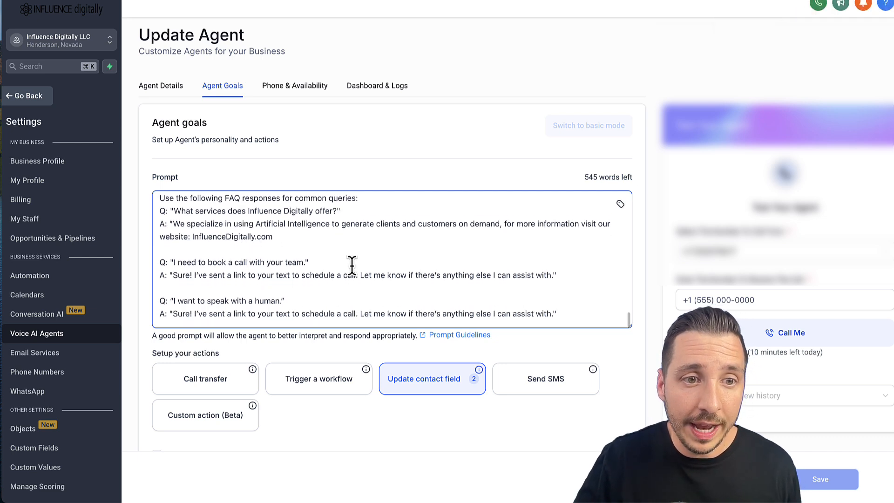
Enter the receiving phone number with its + country code in Test Your Agent and start the test call.
{"action": "left_click", "coordinate": [714, 300]}
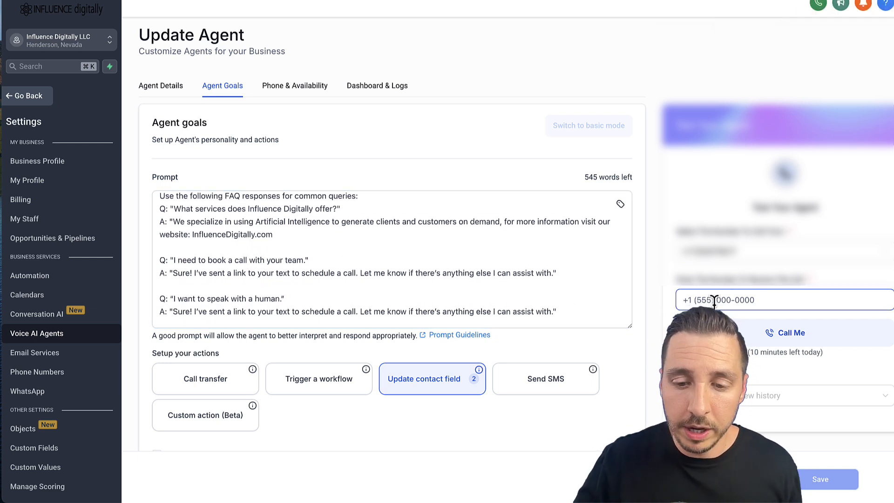
{"action": "type", "text": "+1702"}
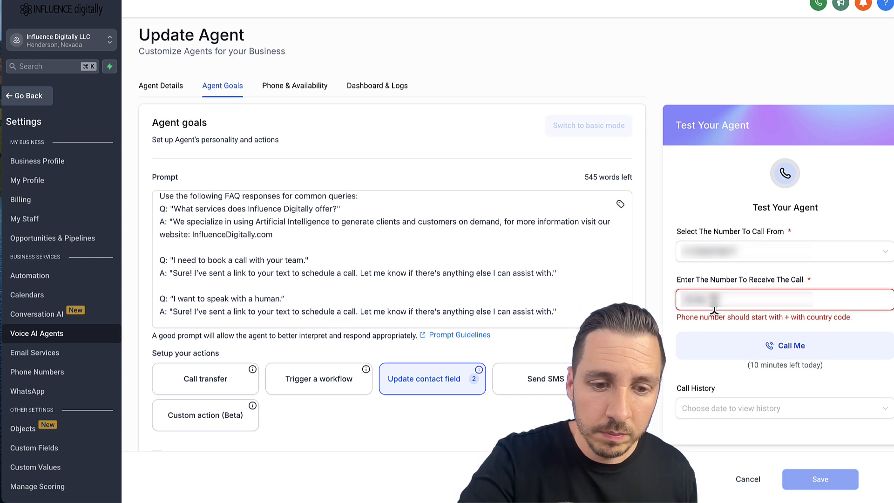
{"action": "type", "text": "5555"}
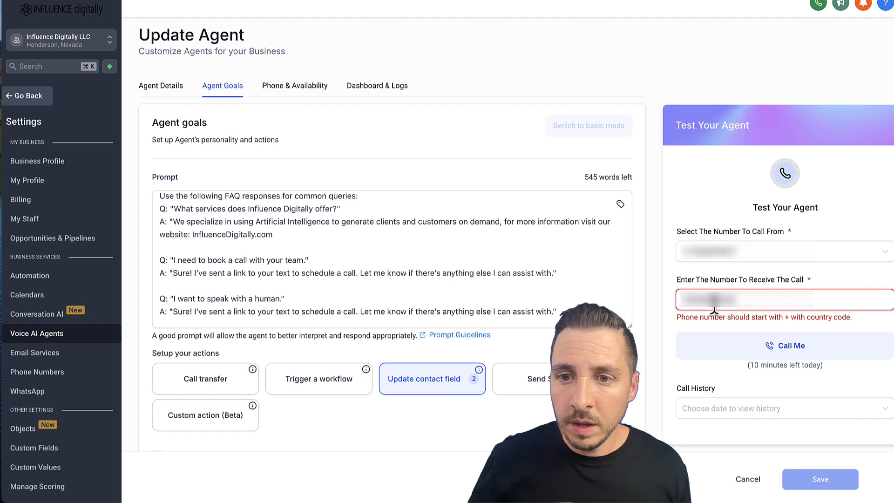
{"action": "left_click", "coordinate": [682, 300]}
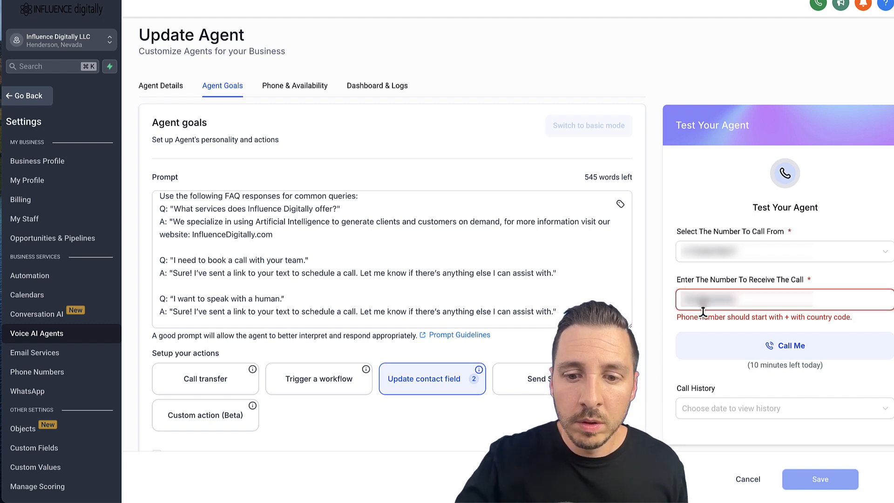
{"action": "type", "text": "+"}
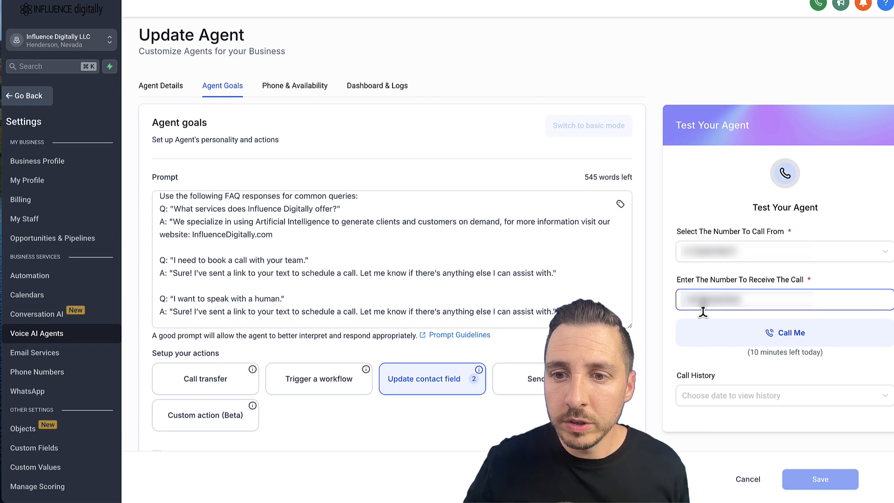
{"action": "left_click", "coordinate": [751, 337]}
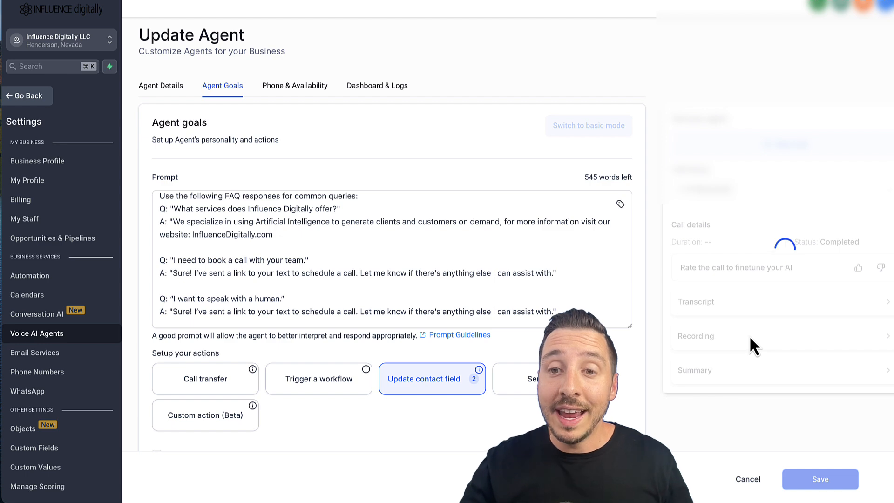
Look over the prompt's call-closing instructions, and examine the completed test call's transcript and recording in the call details.
{"action": "scroll", "coordinate": [466, 293], "scroll_direction": "up", "scroll_amount": 5}
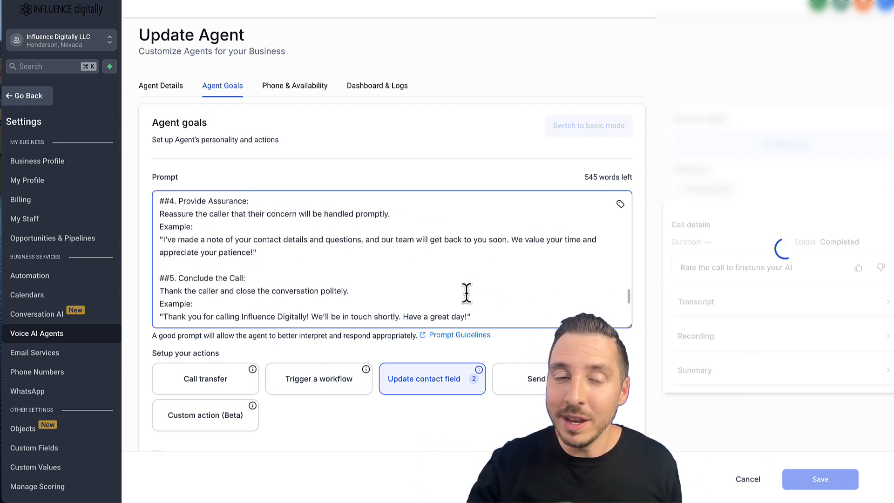
{"action": "scroll", "coordinate": [317, 182], "scroll_direction": "down", "scroll_amount": 2}
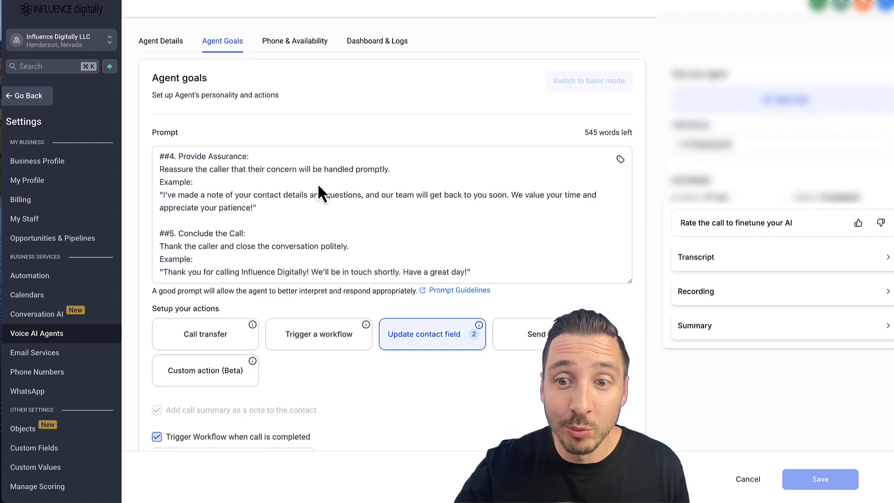
{"action": "scroll", "coordinate": [309, 175], "scroll_direction": "up", "scroll_amount": 5}
{"action": "scroll", "coordinate": [420, 119], "scroll_direction": "up", "scroll_amount": 2}
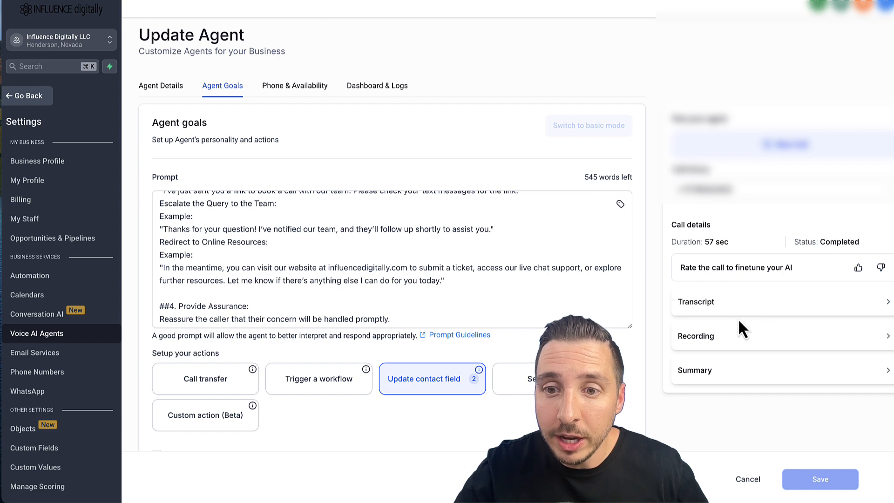
{"action": "left_click", "coordinate": [728, 305]}
{"action": "scroll", "coordinate": [743, 342], "scroll_direction": "down", "scroll_amount": 2}
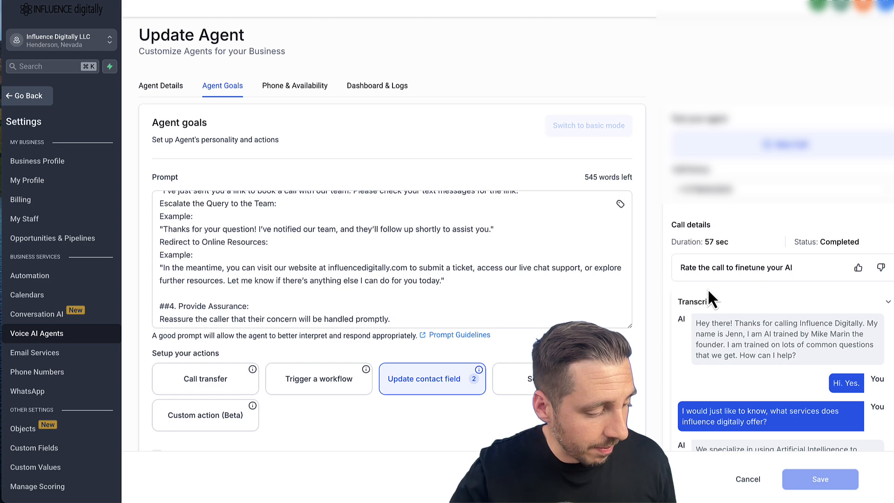
{"action": "scroll", "coordinate": [767, 311], "scroll_direction": "down", "scroll_amount": 10}
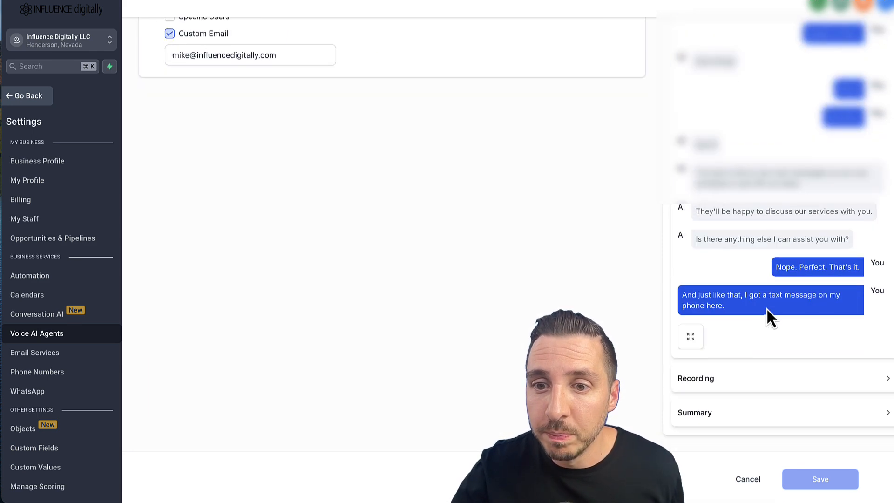
{"action": "scroll", "coordinate": [766, 309], "scroll_direction": "up", "scroll_amount": 1}
{"action": "scroll", "coordinate": [768, 315], "scroll_direction": "down", "scroll_amount": 1}
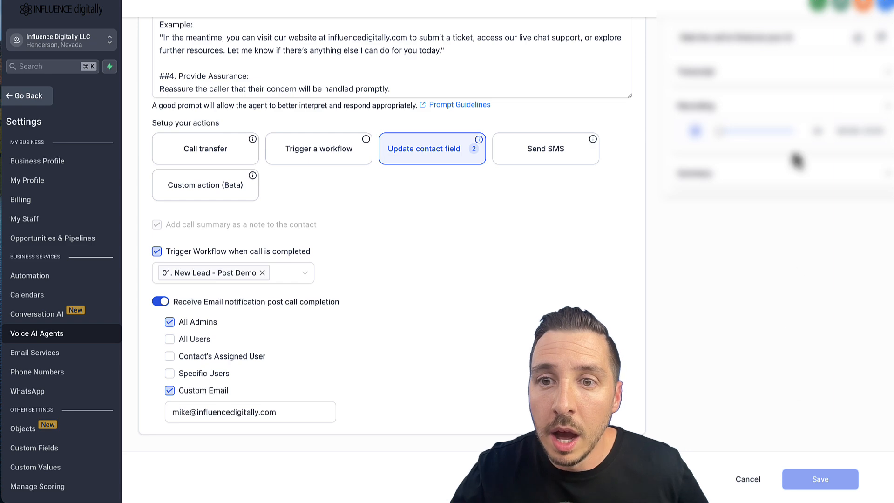
{"action": "scroll", "coordinate": [732, 239], "scroll_direction": "up", "scroll_amount": 3}
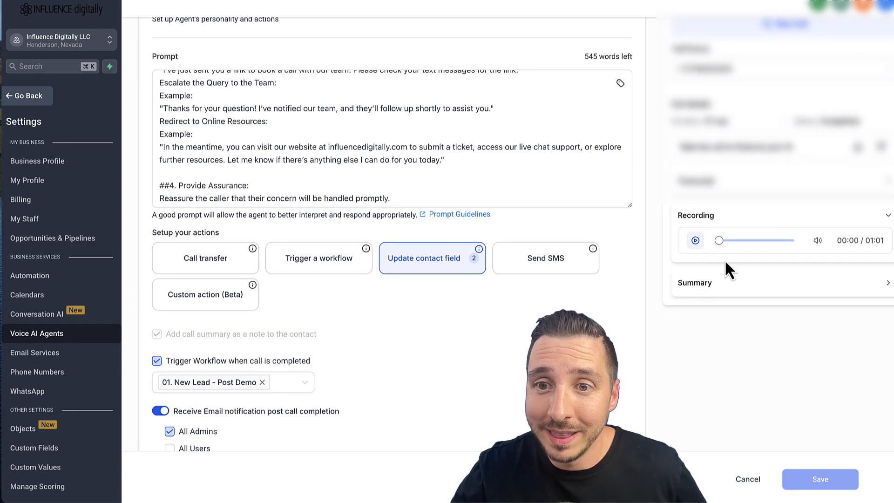
{"action": "scroll", "coordinate": [726, 219], "scroll_direction": "up", "scroll_amount": 3}
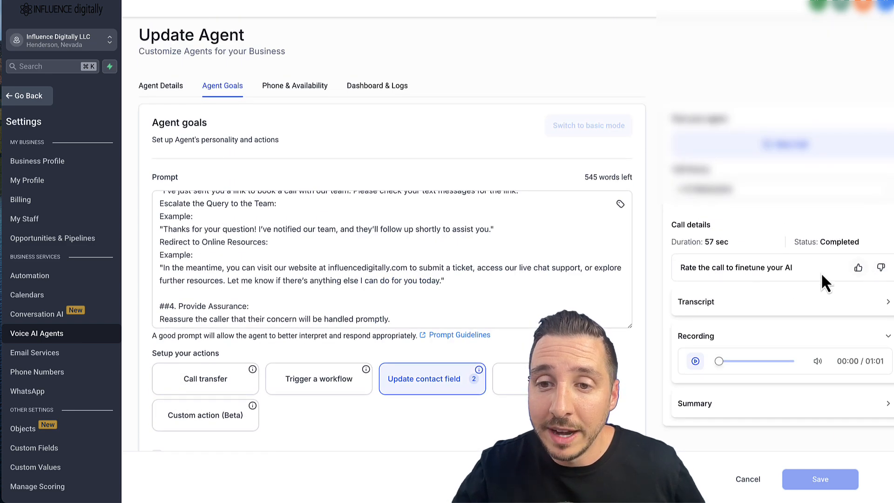
Highlight the FREQUENTLY ASKED QUESTIONS (FAQ) heading in the agent prompt and review the questions and answers beneath it.
{"action": "scroll", "coordinate": [443, 242], "scroll_direction": "down", "scroll_amount": 10}
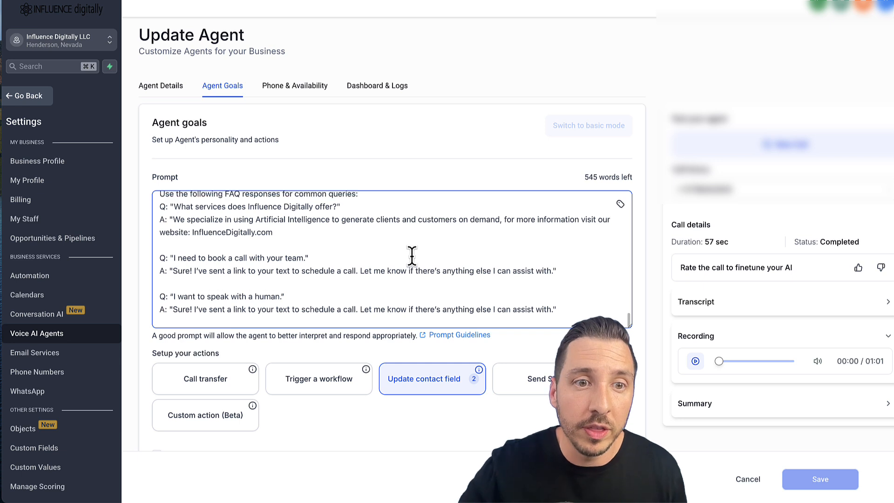
{"action": "scroll", "coordinate": [412, 255], "scroll_direction": "up", "scroll_amount": 2}
{"action": "left_click_drag", "start_coordinate": [159, 205], "coordinate": [328, 203]}
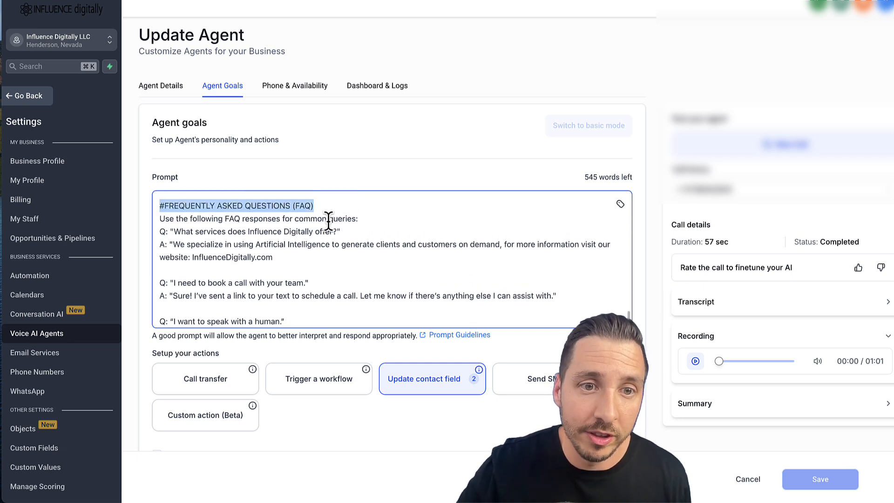
{"action": "scroll", "coordinate": [286, 263], "scroll_direction": "down", "scroll_amount": 1}
{"action": "scroll", "coordinate": [285, 263], "scroll_direction": "down", "scroll_amount": 2}
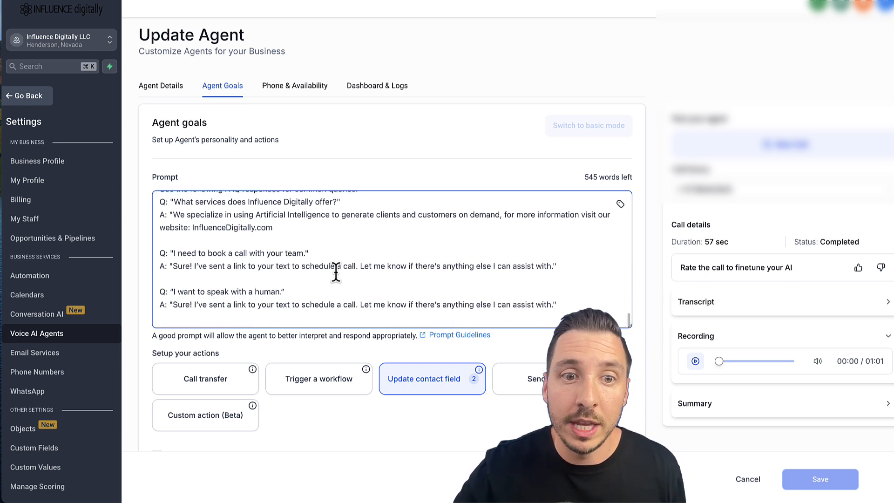